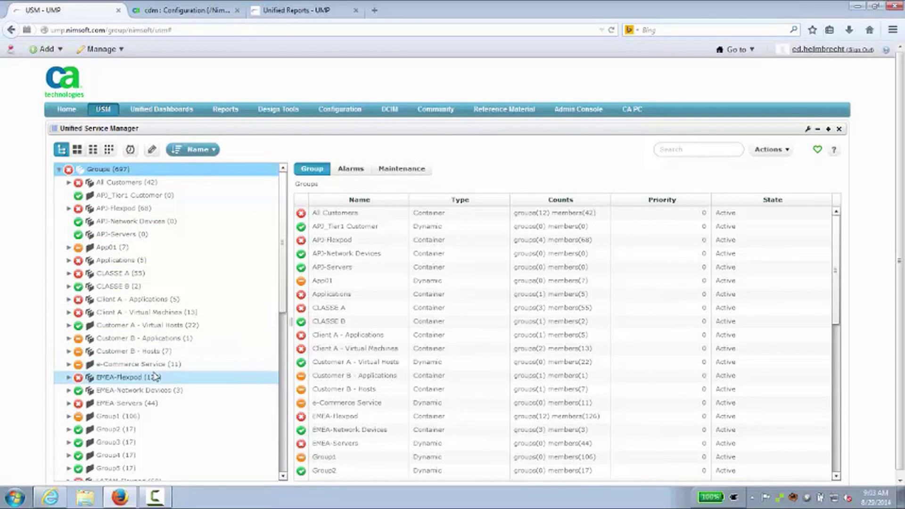
- Launch the Discovery Wizard with the WorldWideHQ/usildodnimms1 discovery agent
{"action": "left_click", "coordinate": [787, 150]}
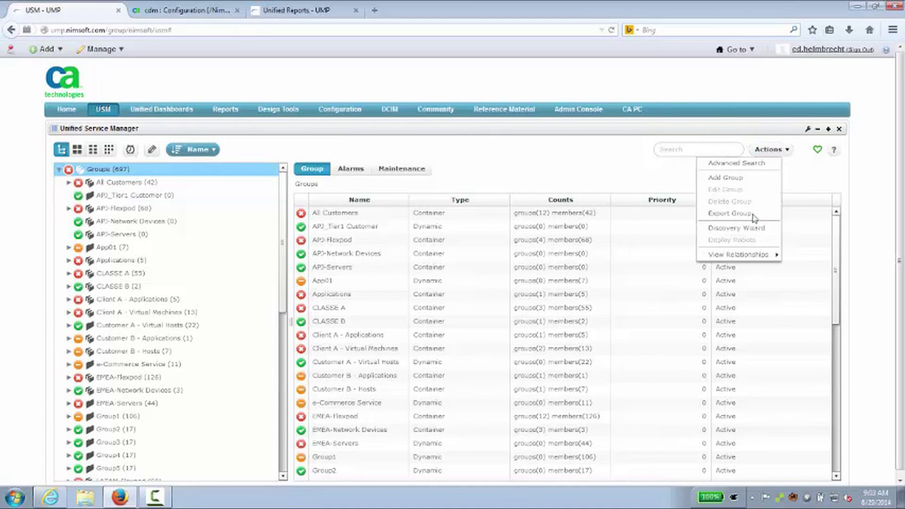
{"action": "left_click", "coordinate": [744, 228]}
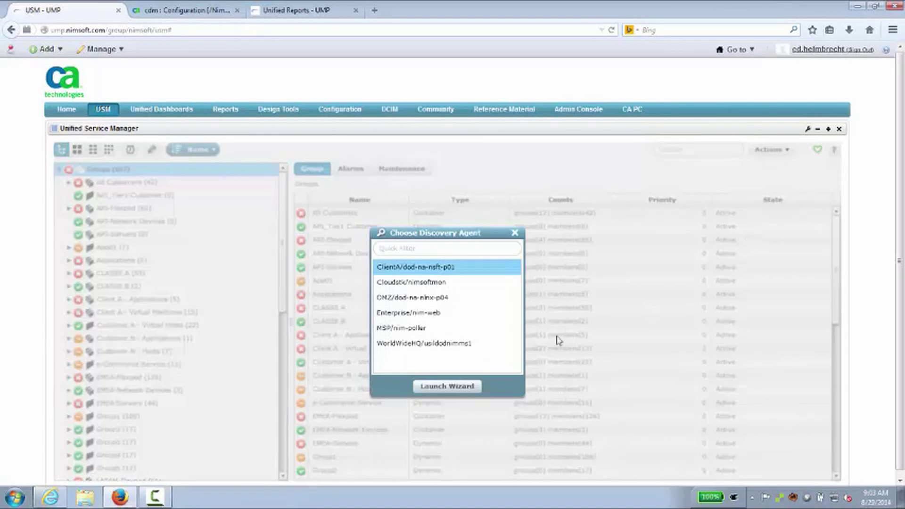
{"action": "left_click", "coordinate": [430, 345]}
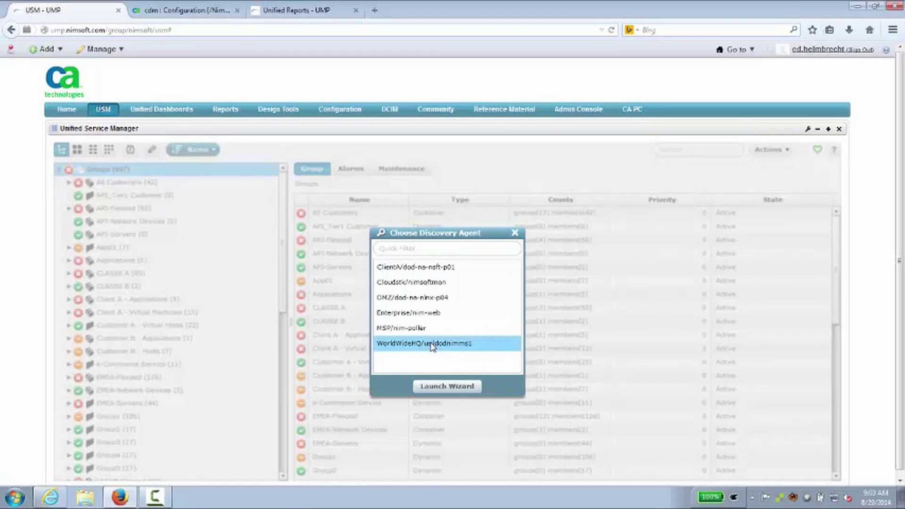
{"action": "left_click", "coordinate": [455, 386]}
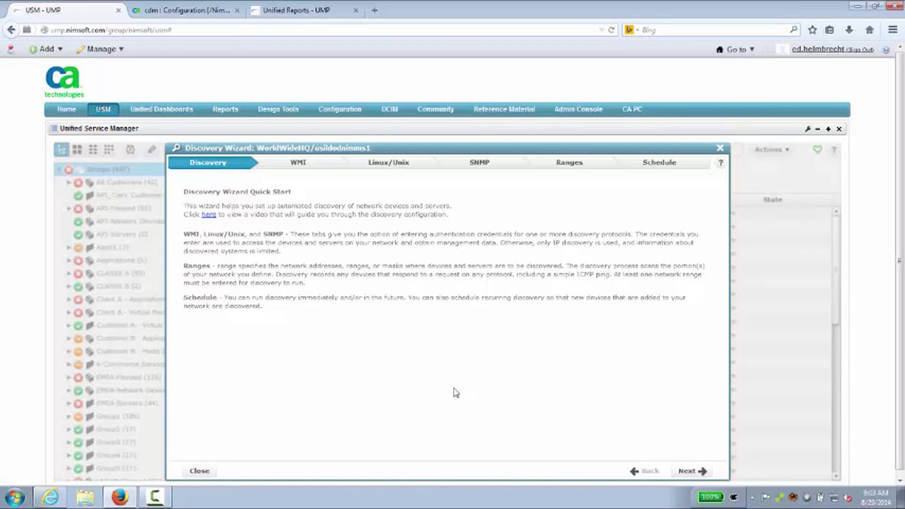
- Review the fields for new WMI and Linux/Unix credentials, choosing Telnet for the Linux/Unix profile
{"action": "left_click", "coordinate": [297, 166]}
{"action": "left_click", "coordinate": [197, 197]}
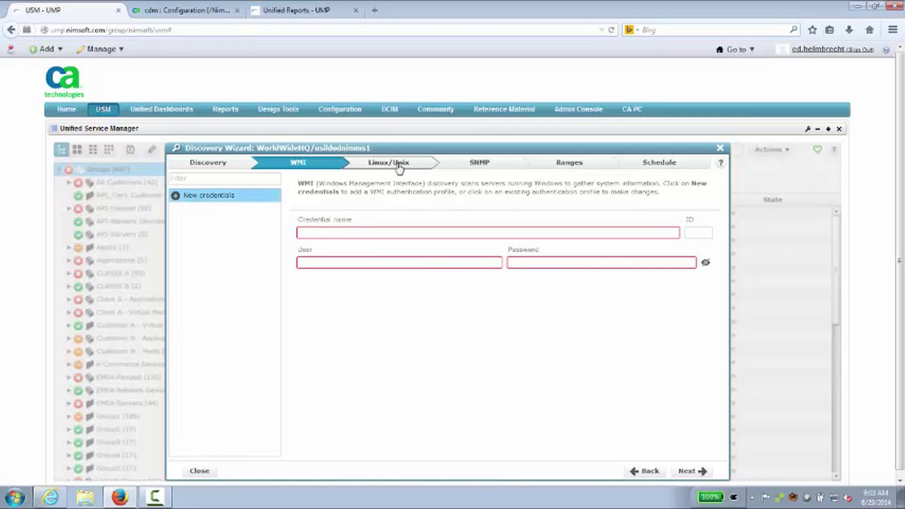
{"action": "left_click", "coordinate": [399, 161]}
{"action": "left_click", "coordinate": [201, 197]}
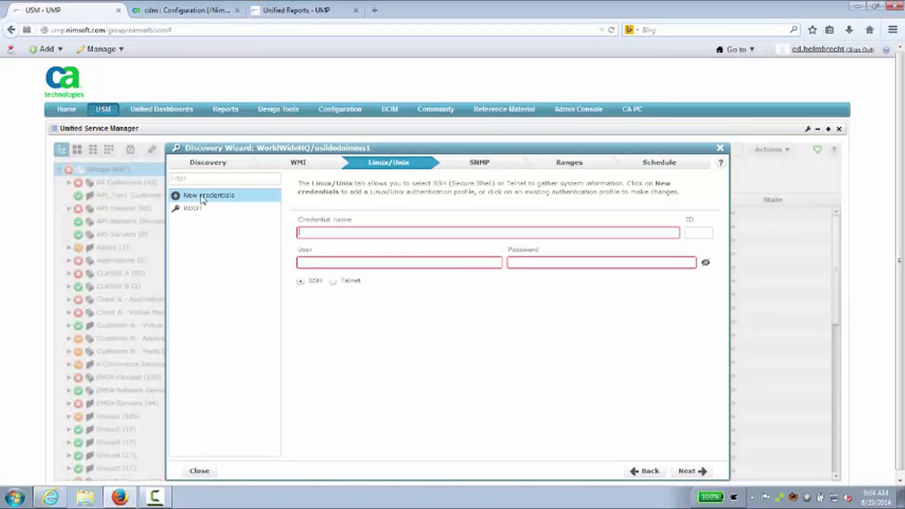
{"action": "left_click", "coordinate": [332, 282]}
- Review the fields for new SNMP credentials and the selectable SNMP versions
{"action": "left_click", "coordinate": [480, 164]}
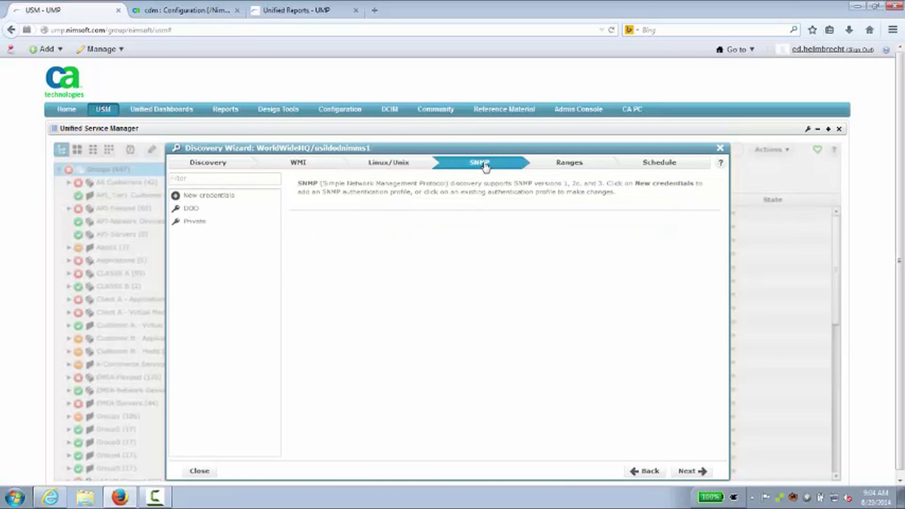
{"action": "left_click", "coordinate": [235, 197]}
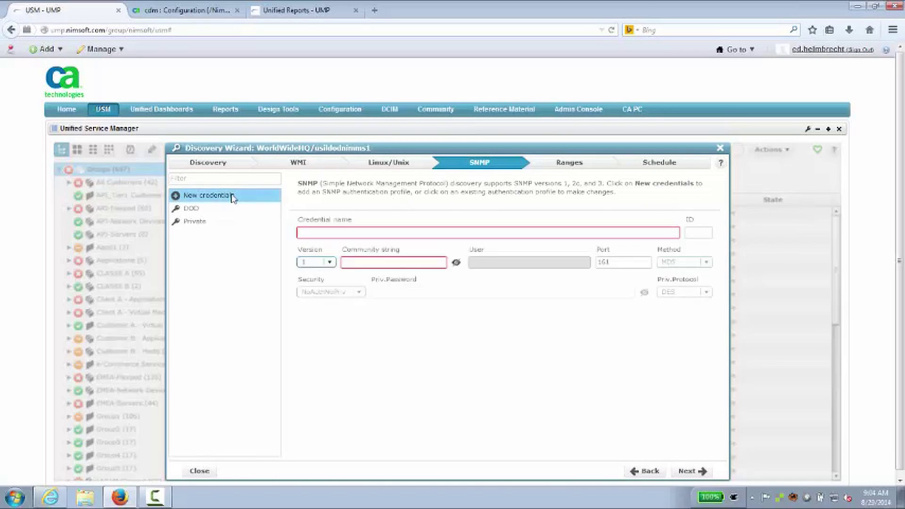
{"action": "left_click", "coordinate": [330, 263]}
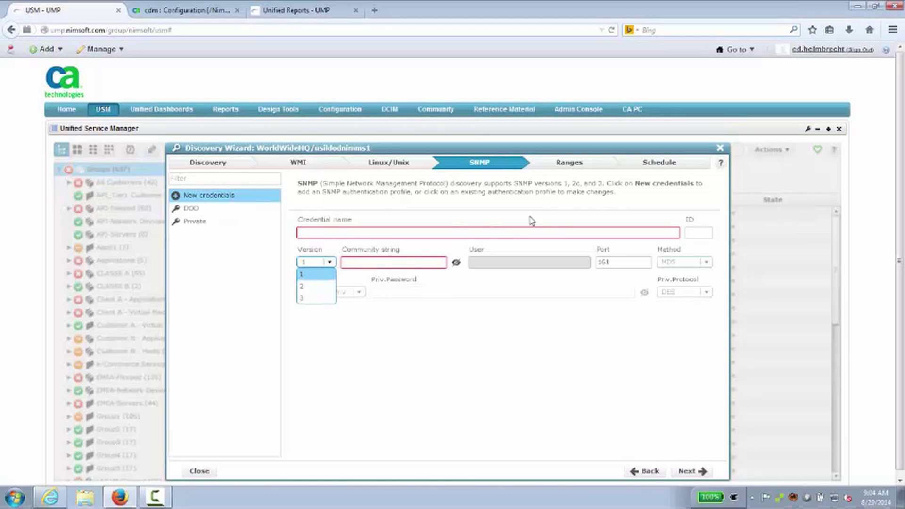
- Start a new discovery range and examine the range definition types it offers
{"action": "left_click", "coordinate": [578, 166]}
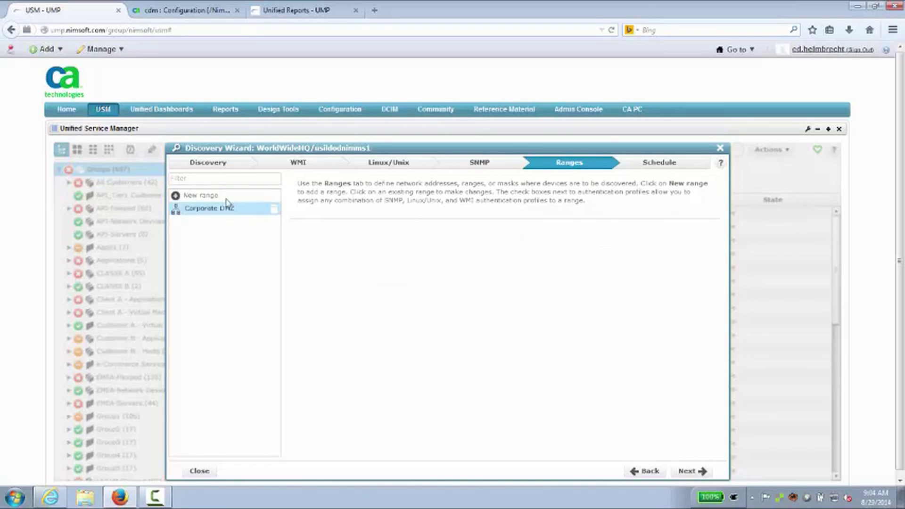
{"action": "left_click", "coordinate": [193, 195]}
{"action": "left_click", "coordinate": [328, 289]}
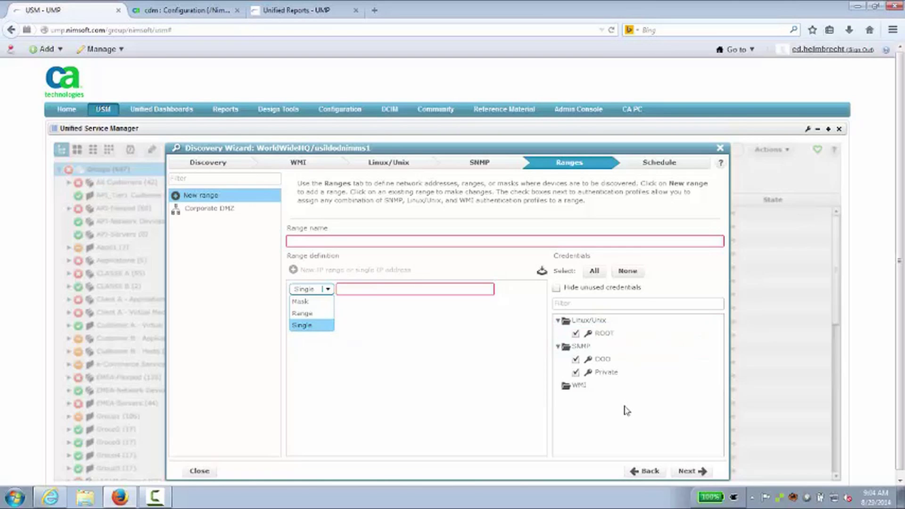
- Try switching scheduled discovery and its recurrence off and back on, and close the wizard without finishing
{"action": "left_click", "coordinate": [663, 166]}
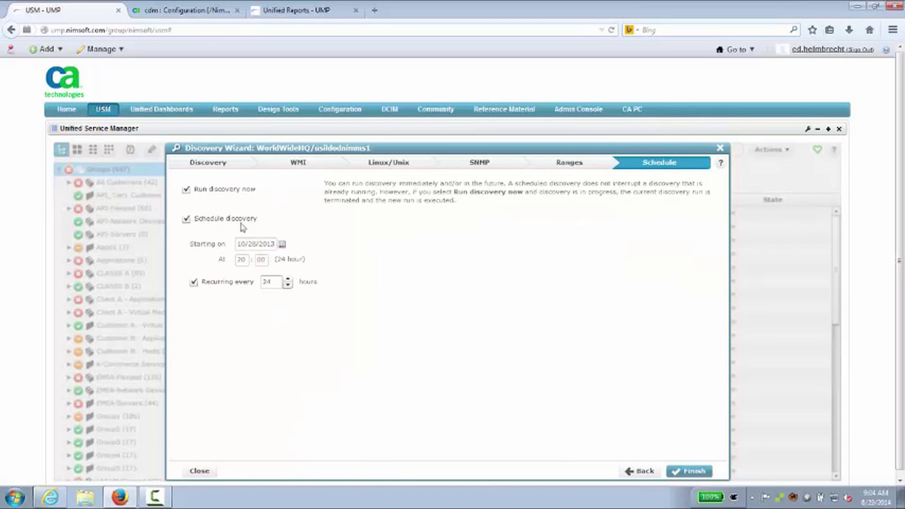
{"action": "left_click", "coordinate": [194, 282]}
{"action": "left_click", "coordinate": [186, 219]}
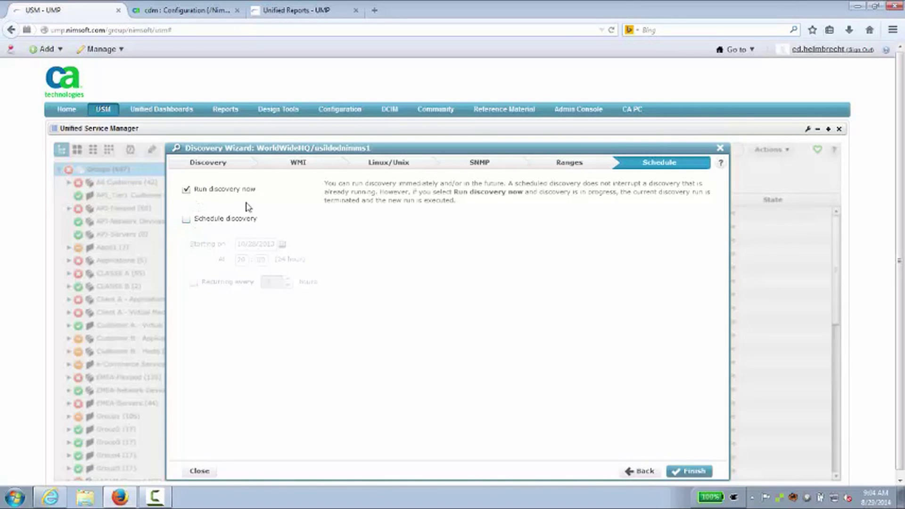
{"action": "left_click", "coordinate": [186, 219]}
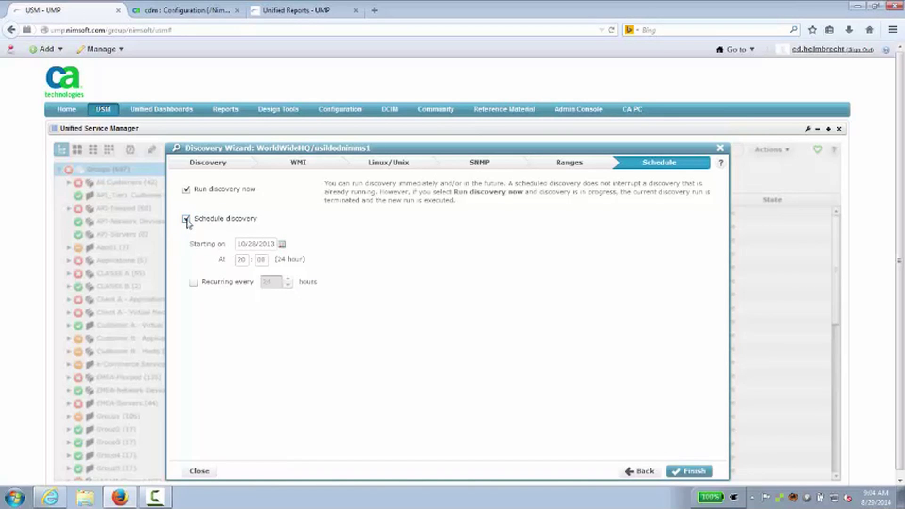
{"action": "left_click", "coordinate": [194, 283]}
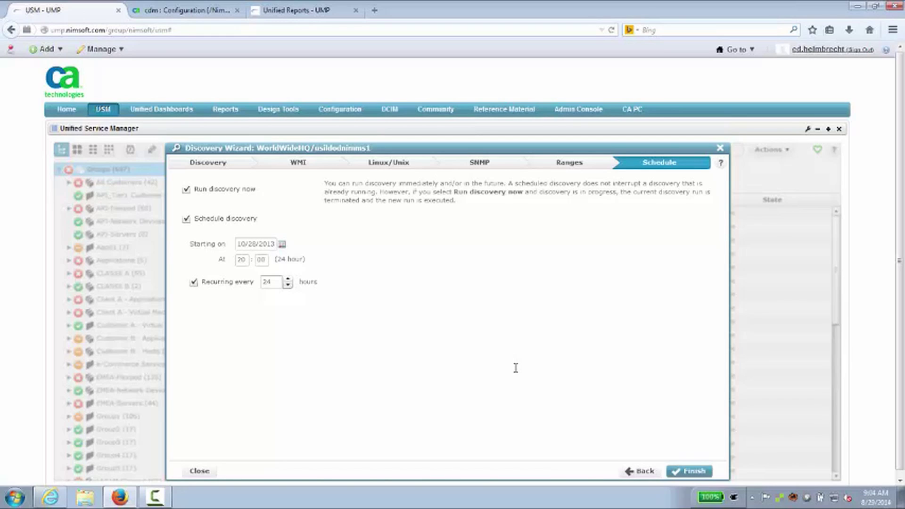
{"action": "left_click", "coordinate": [720, 148]}
{"action": "left_click", "coordinate": [460, 326]}
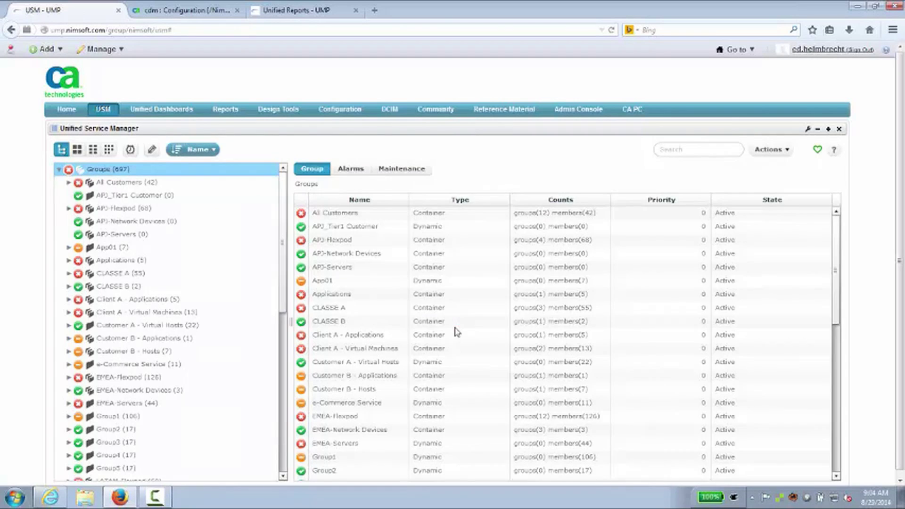
- Open the discovered inventory of ClientA/dod-na-nsft-p01 and look over the actions available for it
{"action": "left_click_drag", "start_coordinate": [282, 257], "coordinate": [281, 415]}
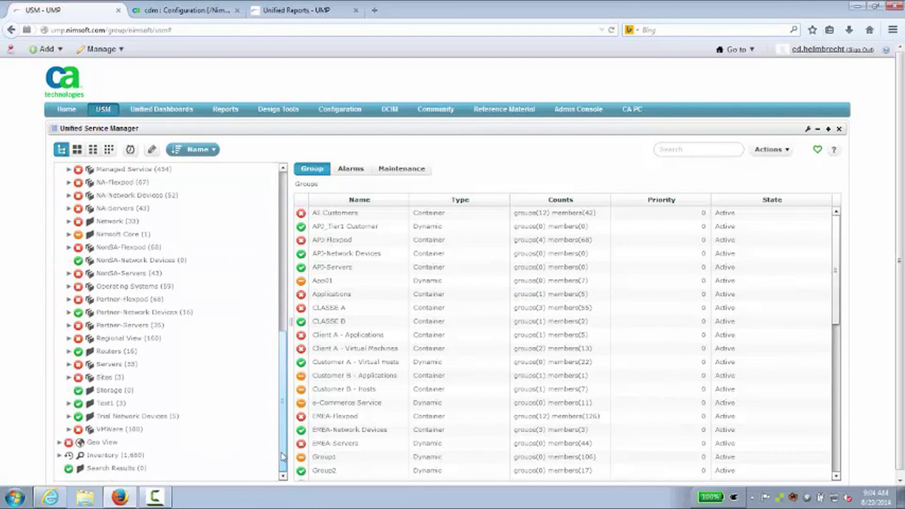
{"action": "left_click", "coordinate": [61, 457]}
{"action": "left_click", "coordinate": [141, 470]}
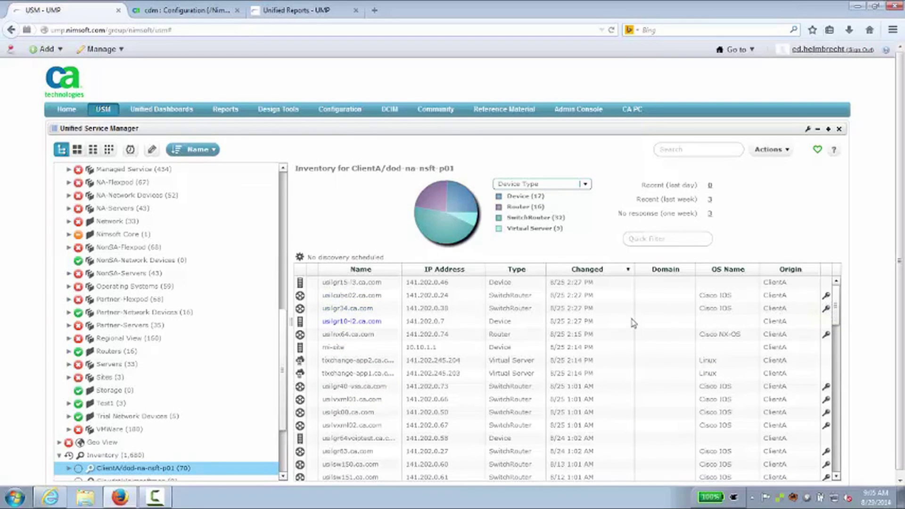
{"action": "left_click", "coordinate": [781, 138]}
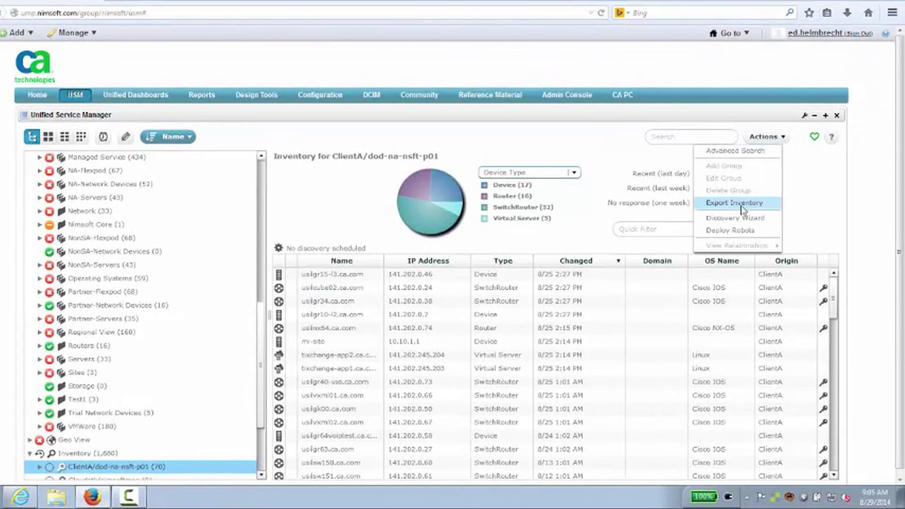
{"action": "left_click", "coordinate": [340, 200]}
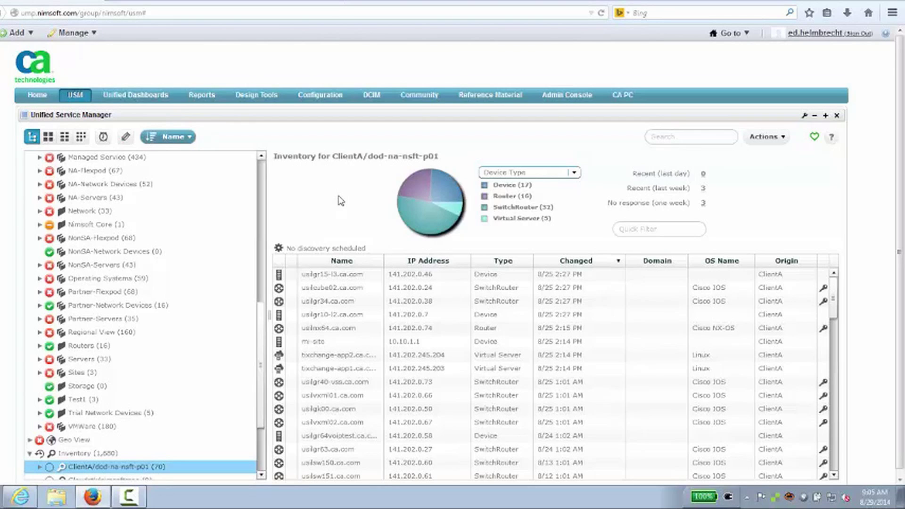
- Return to the top-level Groups node and display the groups as large tiles
{"action": "left_click_drag", "start_coordinate": [263, 325], "coordinate": [263, 189]}
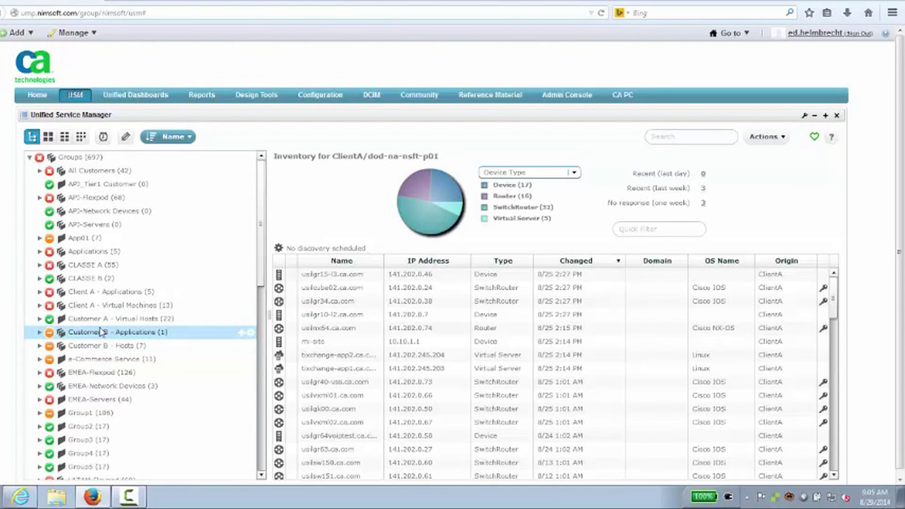
{"action": "left_click", "coordinate": [61, 158]}
{"action": "left_click", "coordinate": [48, 137]}
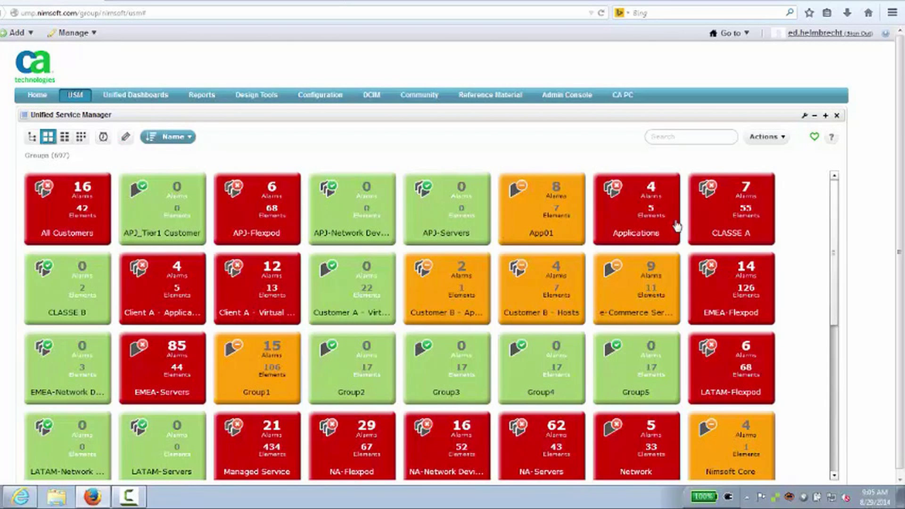
- Drill down through the NA-Servers and Windows groups to the system details of dod-na-nimsql.ca.com
{"action": "left_click_drag", "start_coordinate": [836, 238], "coordinate": [837, 312]}
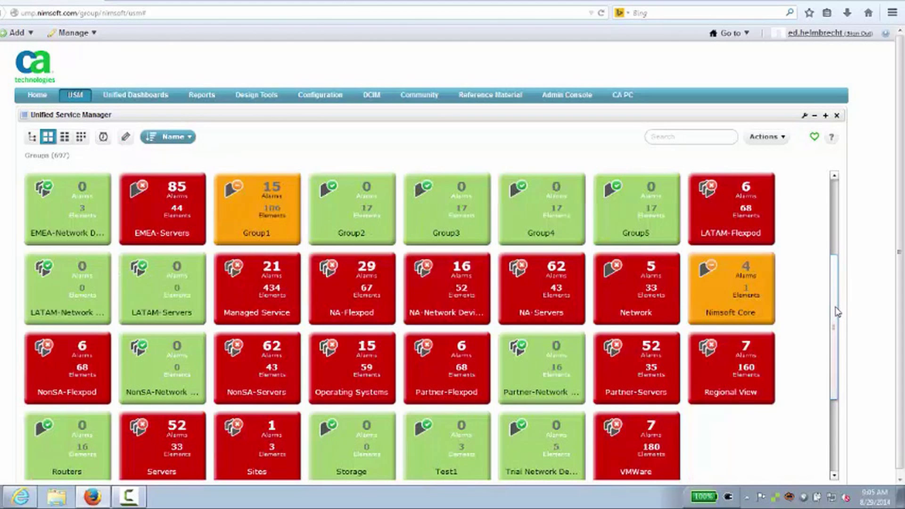
{"action": "left_click", "coordinate": [533, 291]}
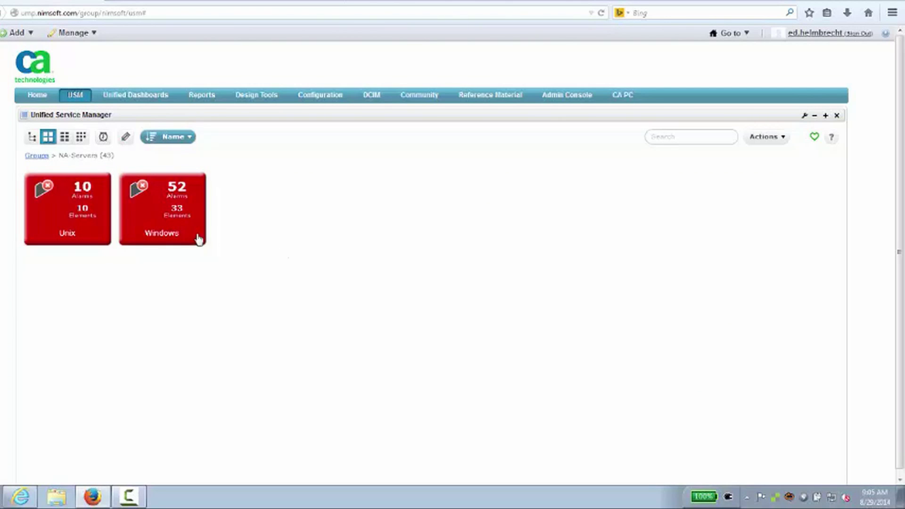
{"action": "left_click", "coordinate": [169, 225]}
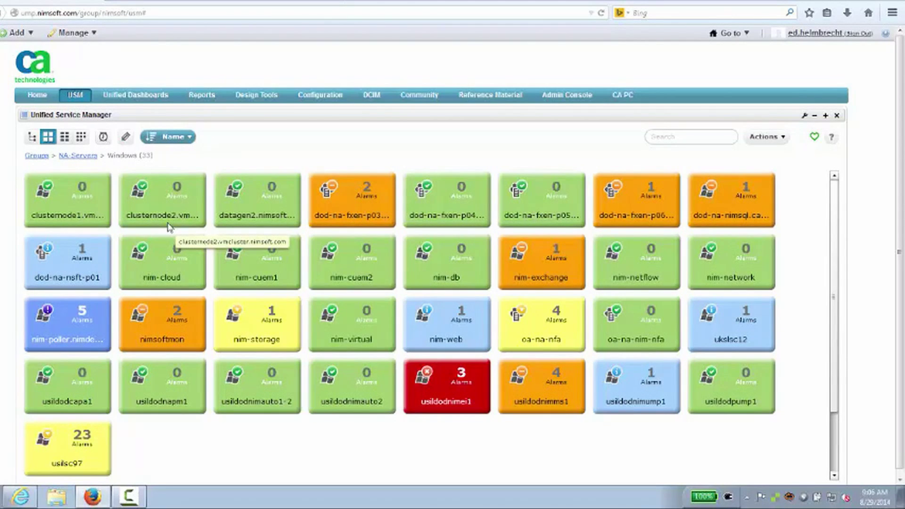
{"action": "left_click", "coordinate": [722, 206]}
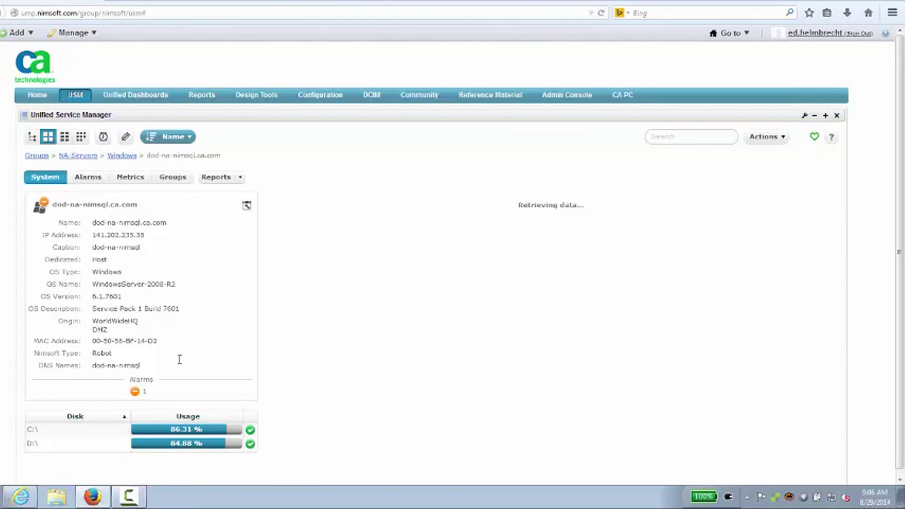
- Try a daily maintenance schedule for dod-na-nimsql.ca.com and cancel it without saving
{"action": "left_click", "coordinate": [247, 207]}
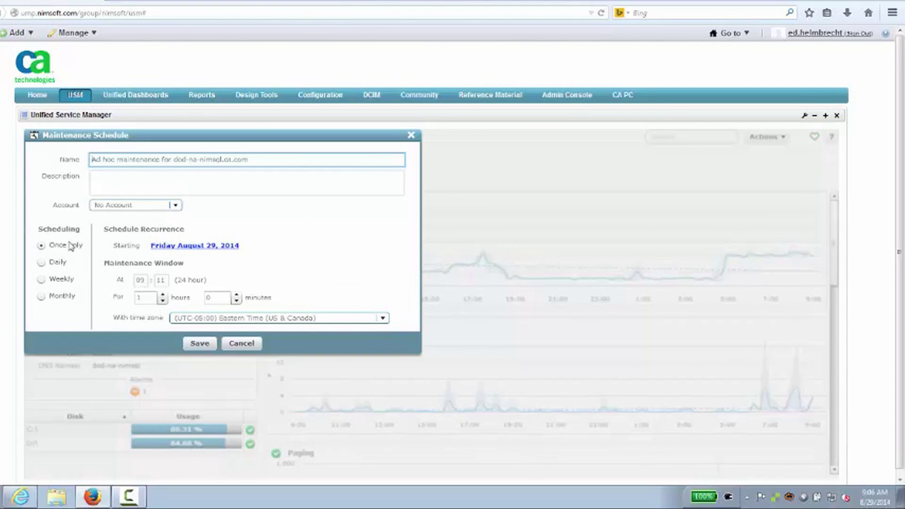
{"action": "left_click", "coordinate": [41, 262]}
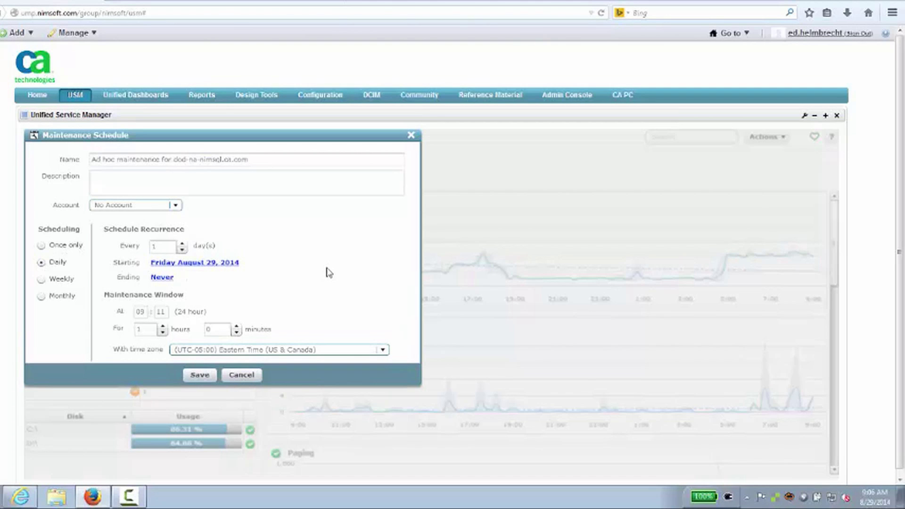
{"action": "left_click", "coordinate": [248, 376]}
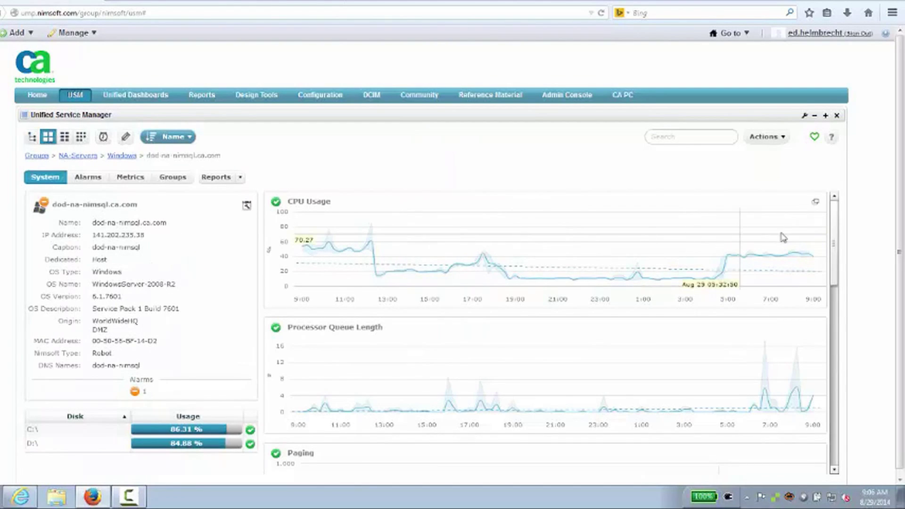
- Open the server's CPU Usage chart separately and zoom in on about 2:00 to 8:00 on Aug 29
{"action": "mouse_move", "coordinate": [814, 260]}
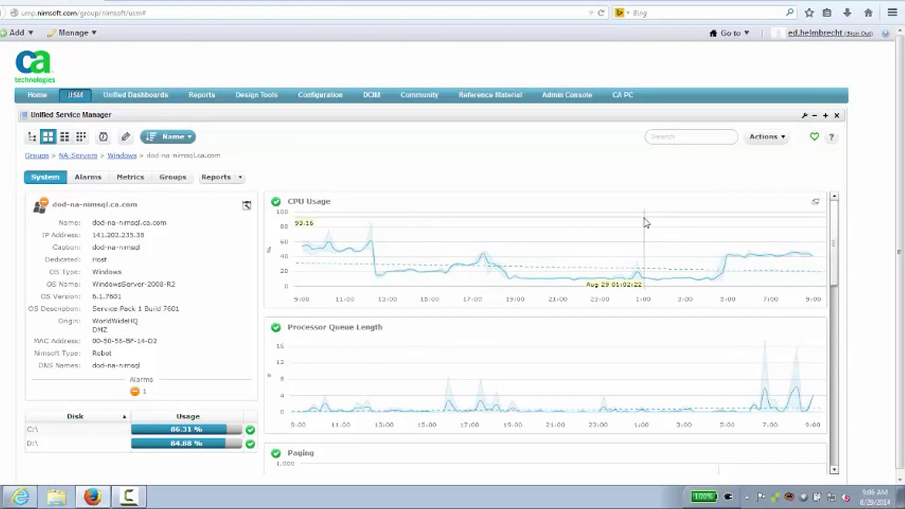
{"action": "left_click", "coordinate": [817, 203]}
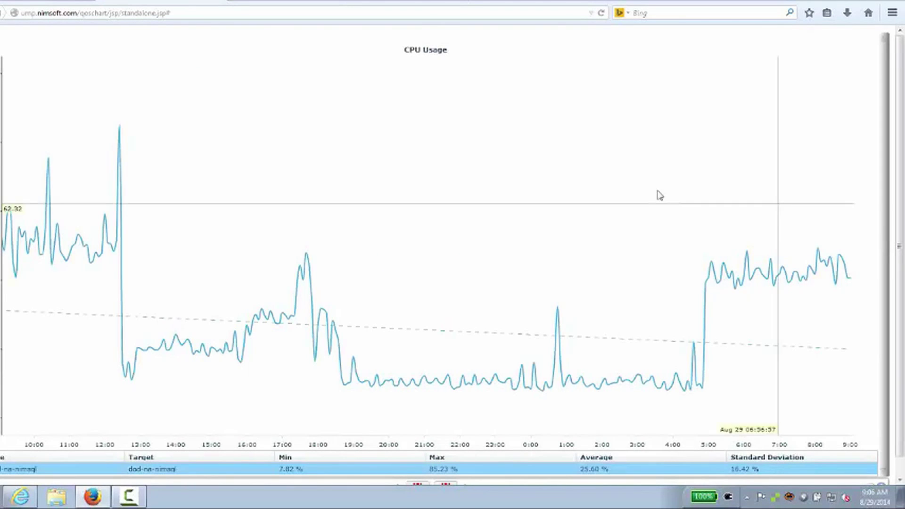
{"action": "left_click_drag", "start_coordinate": [602, 205], "coordinate": [833, 351]}
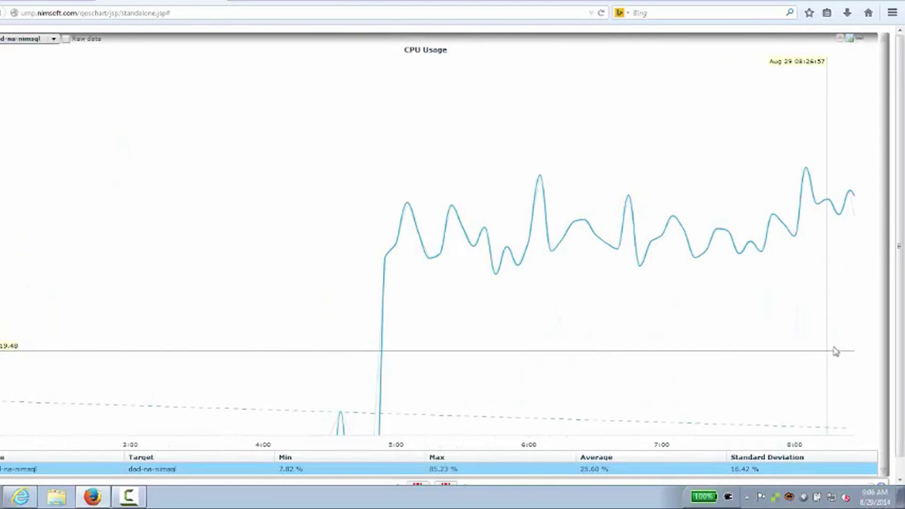
- Preview the CPU Usage chart data as CSV, and reset the chart zoom to the full time range
{"action": "left_click", "coordinate": [851, 40]}
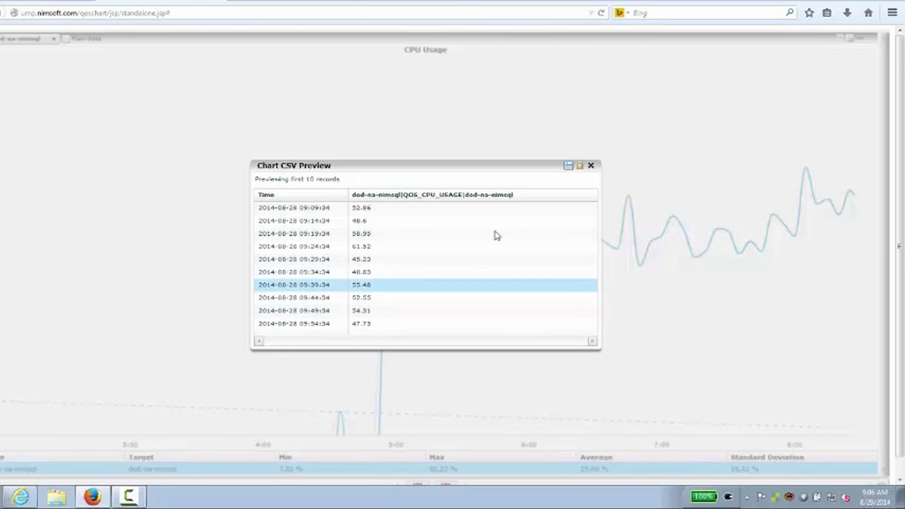
{"action": "left_click", "coordinate": [591, 165]}
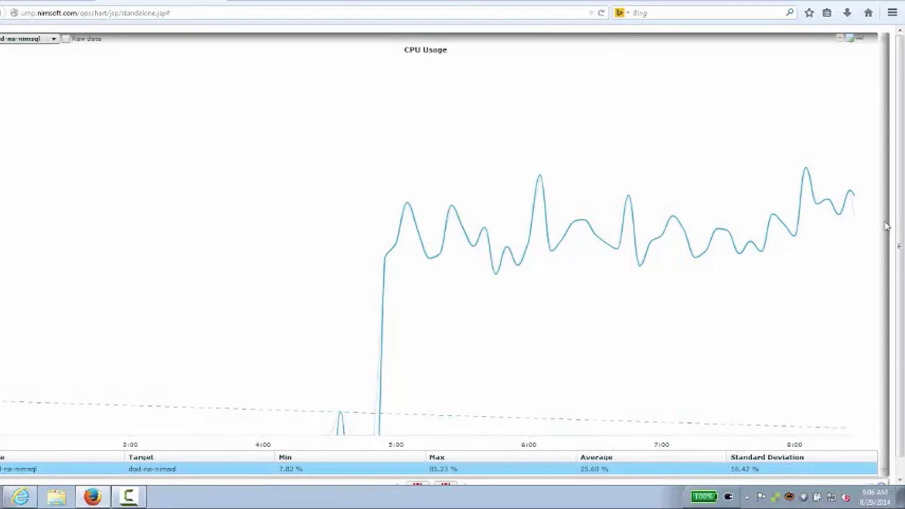
{"action": "scroll", "coordinate": [754, 292], "scroll_direction": "down", "scroll_amount": 1}
{"action": "double_click", "coordinate": [773, 303]}
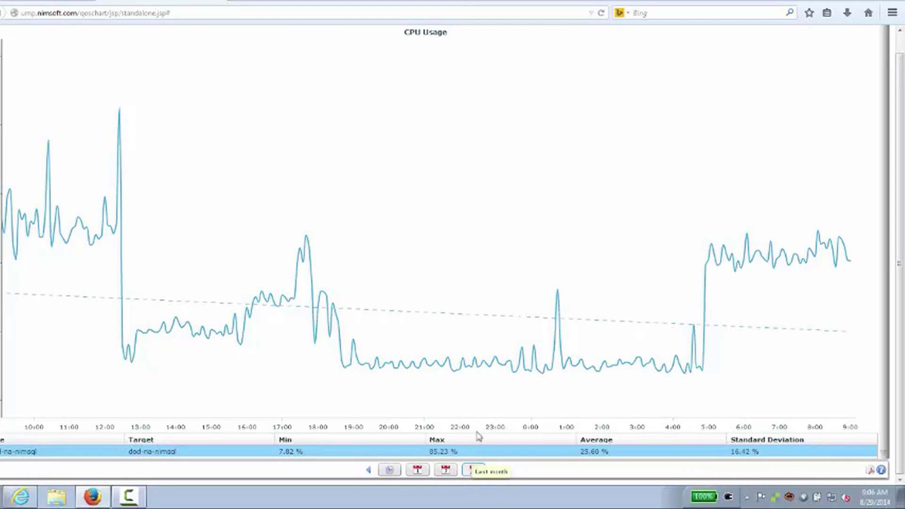
- Return to the server page in Unified Service Manager and review the active alarm message for dod-na-nimsql.ca.com
{"action": "left_click", "coordinate": [215, 1]}
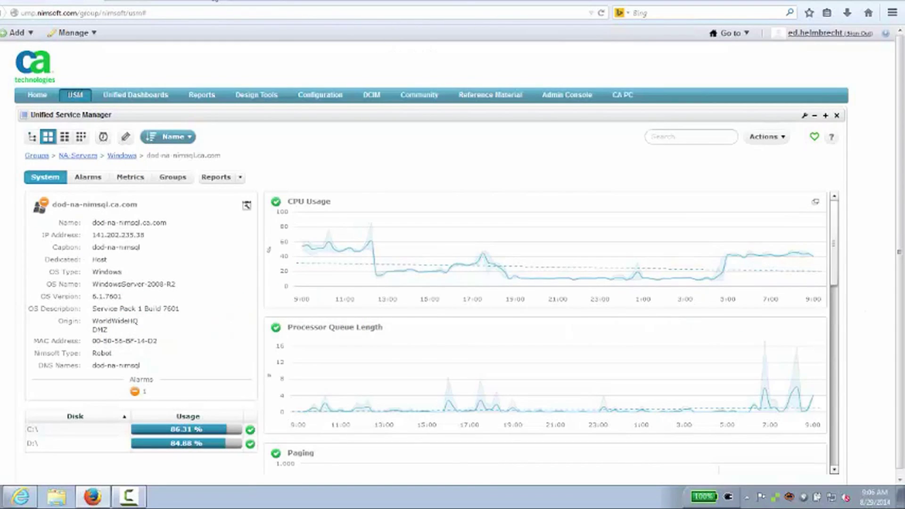
{"action": "mouse_move", "coordinate": [135, 95]}
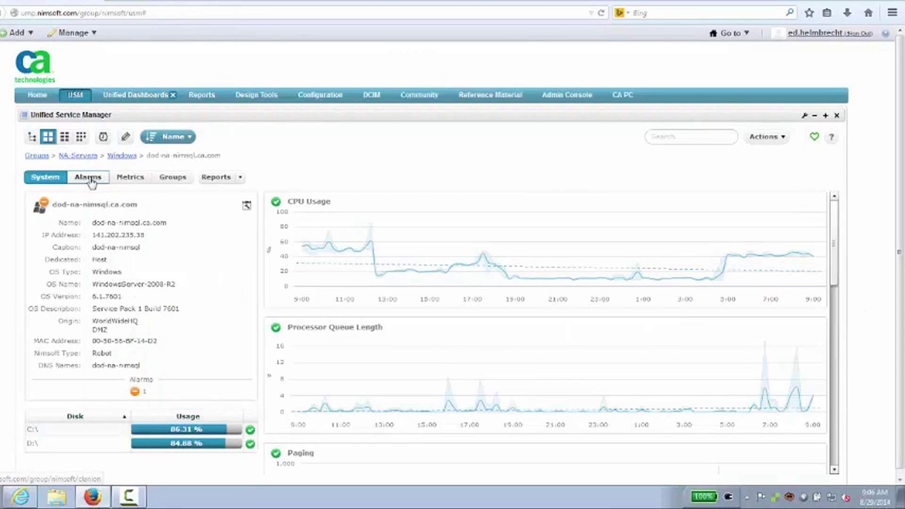
{"action": "left_click", "coordinate": [89, 178]}
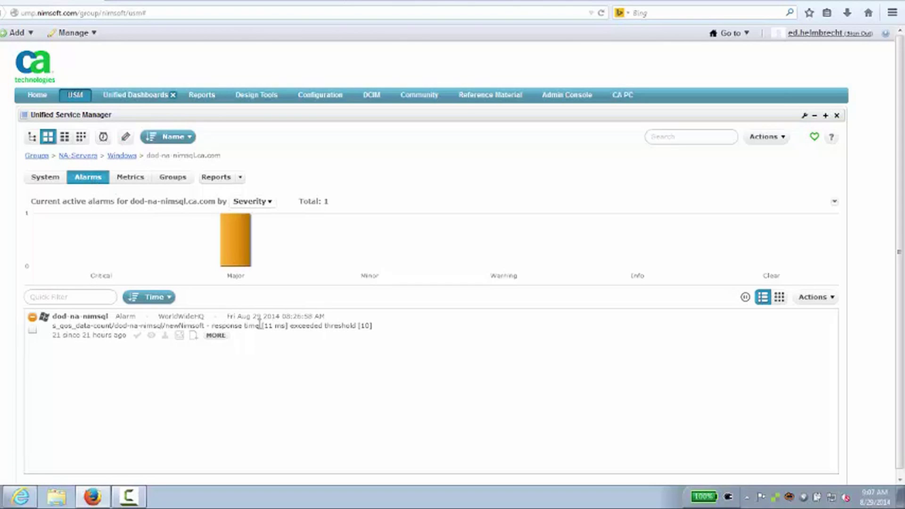
{"action": "left_click_drag", "start_coordinate": [262, 328], "coordinate": [293, 328]}
{"action": "left_click_drag", "start_coordinate": [357, 326], "coordinate": [382, 328]}
- Select the dod-na-nimsql response time alarm, review its available actions, and expand it to show its details and metric chart
{"action": "left_click", "coordinate": [32, 329]}
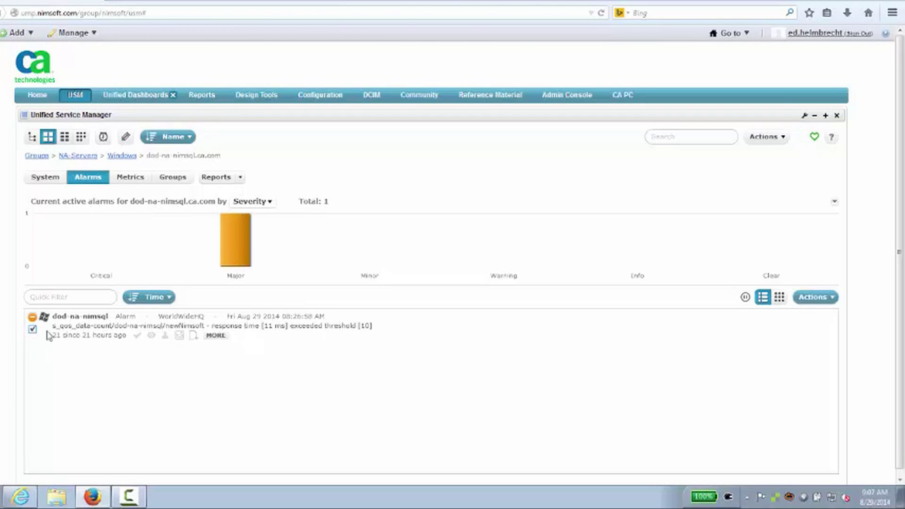
{"action": "left_click", "coordinate": [822, 301]}
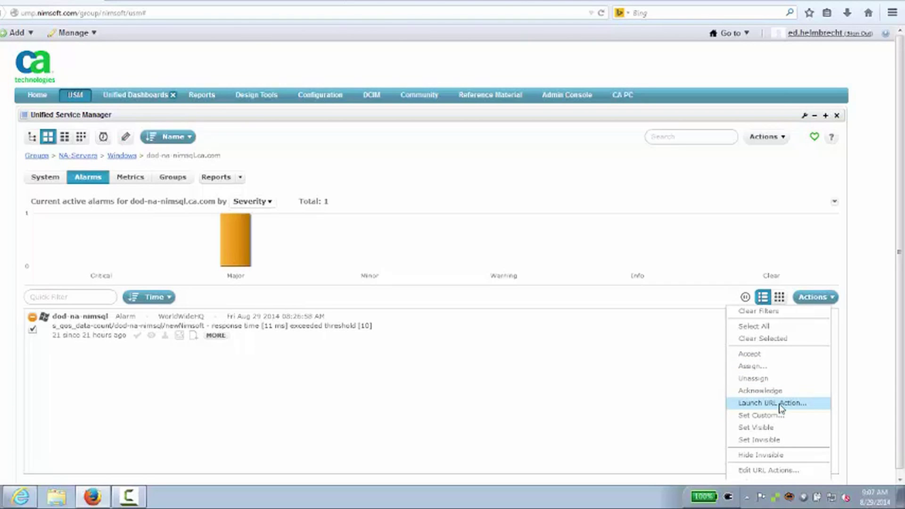
{"action": "left_click", "coordinate": [215, 335]}
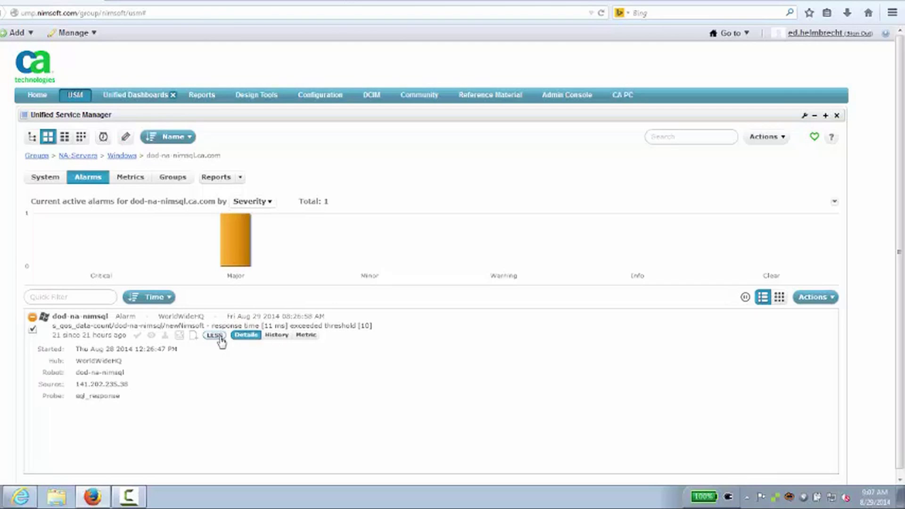
{"action": "left_click", "coordinate": [304, 335]}
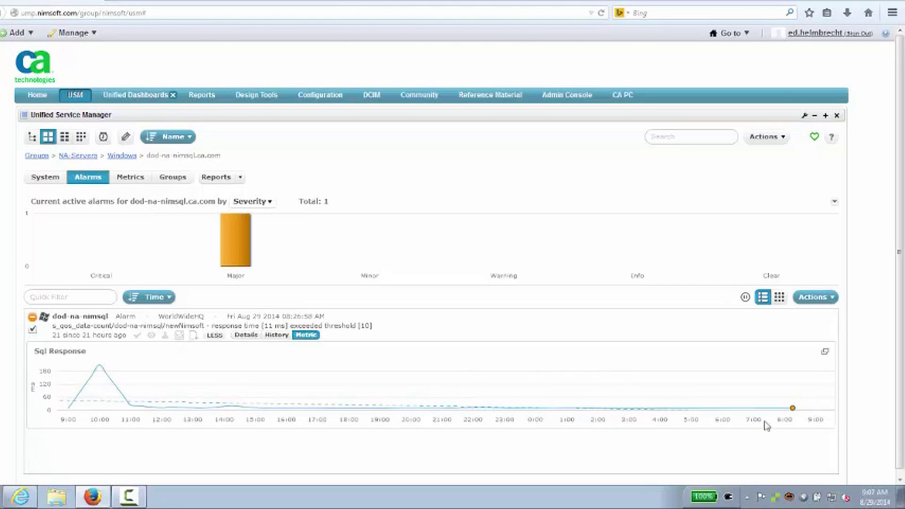
{"action": "mouse_move", "coordinate": [793, 409]}
- View the server's System metric charts for total CPU and for the sqlservr.exe process
{"action": "left_click", "coordinate": [125, 180]}
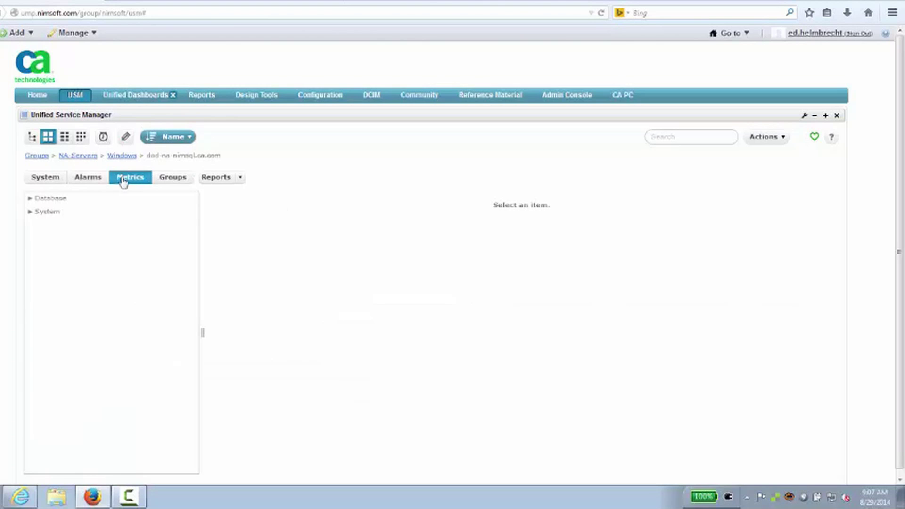
{"action": "left_click", "coordinate": [33, 212]}
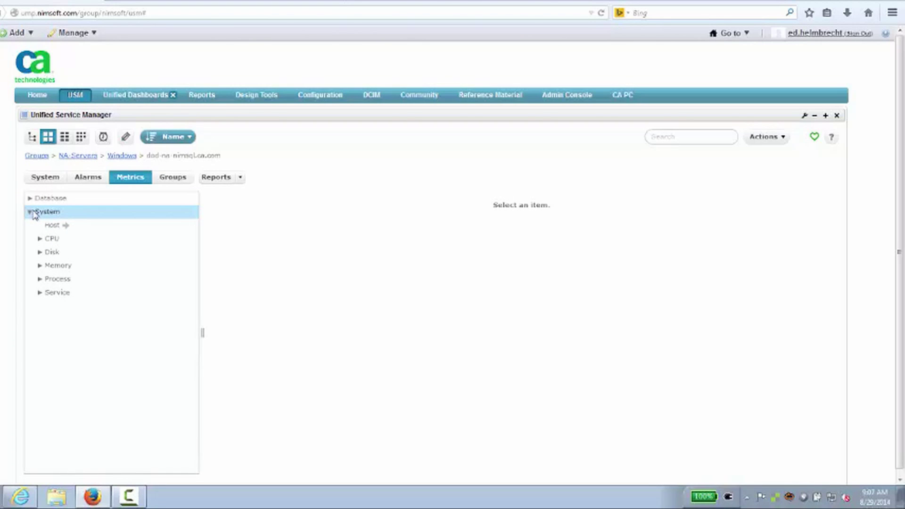
{"action": "left_click", "coordinate": [40, 238]}
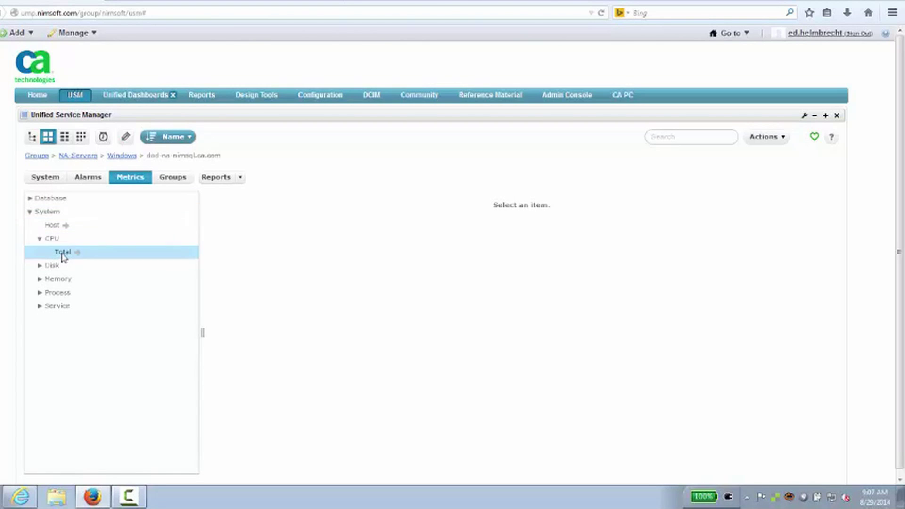
{"action": "left_click", "coordinate": [64, 255]}
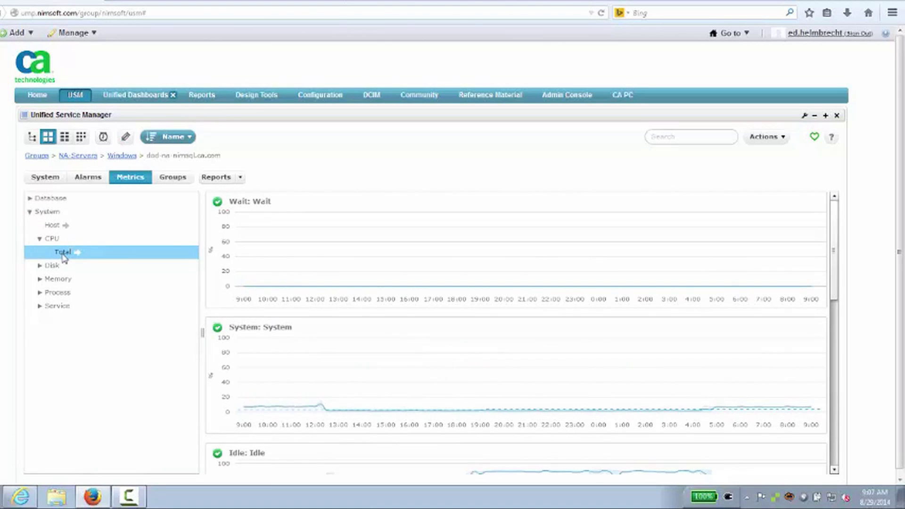
{"action": "left_click", "coordinate": [40, 292]}
{"action": "left_click", "coordinate": [65, 306]}
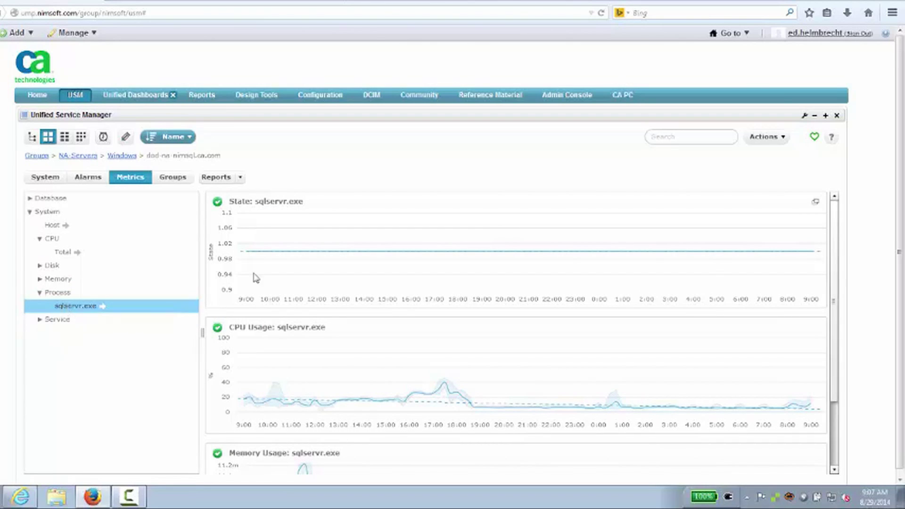
{"action": "mouse_move", "coordinate": [280, 256]}
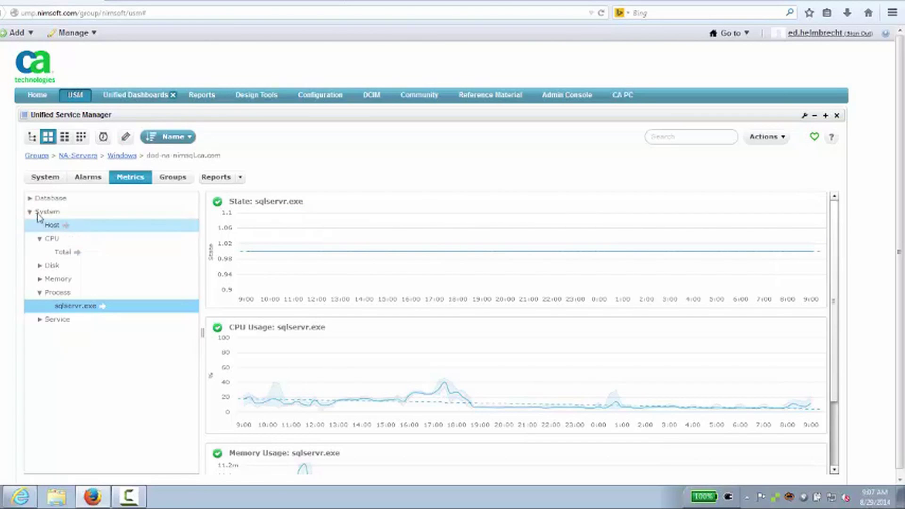
- Look through the MSSQL database metric charts for NMS-DOD, and return to the top-level Groups overview
{"action": "left_click", "coordinate": [29, 198]}
{"action": "left_click", "coordinate": [39, 211]}
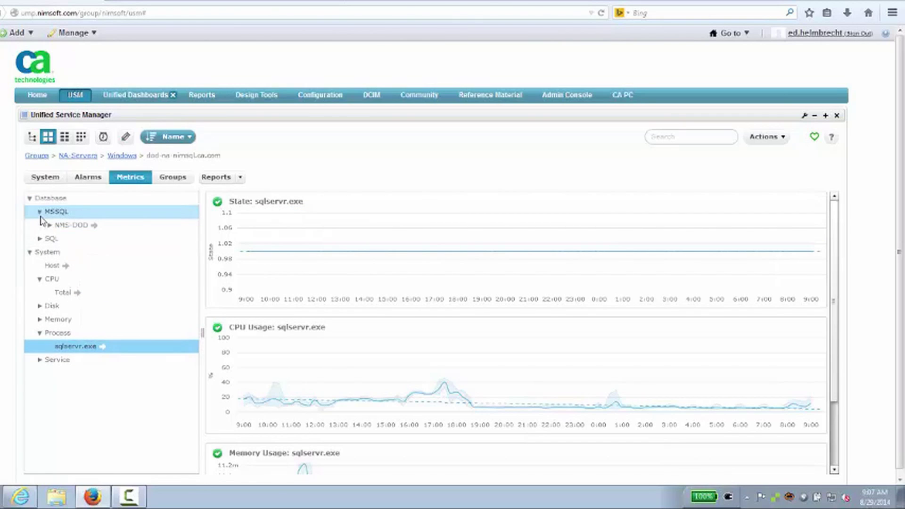
{"action": "left_click", "coordinate": [64, 226]}
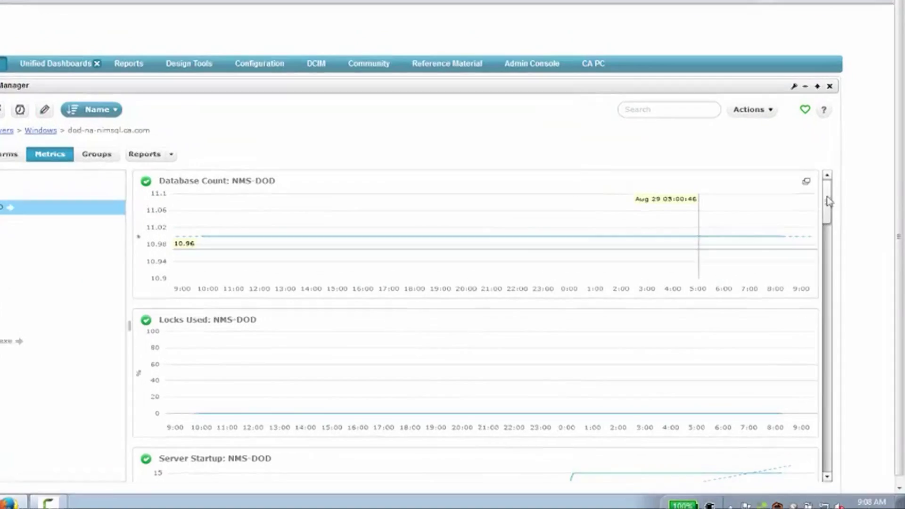
{"action": "left_click_drag", "start_coordinate": [828, 202], "coordinate": [822, 356]}
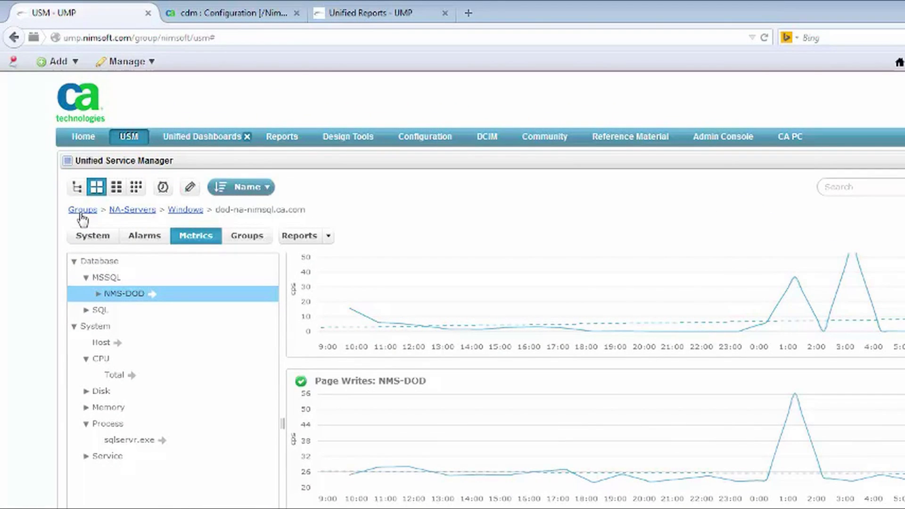
{"action": "left_click", "coordinate": [82, 211]}
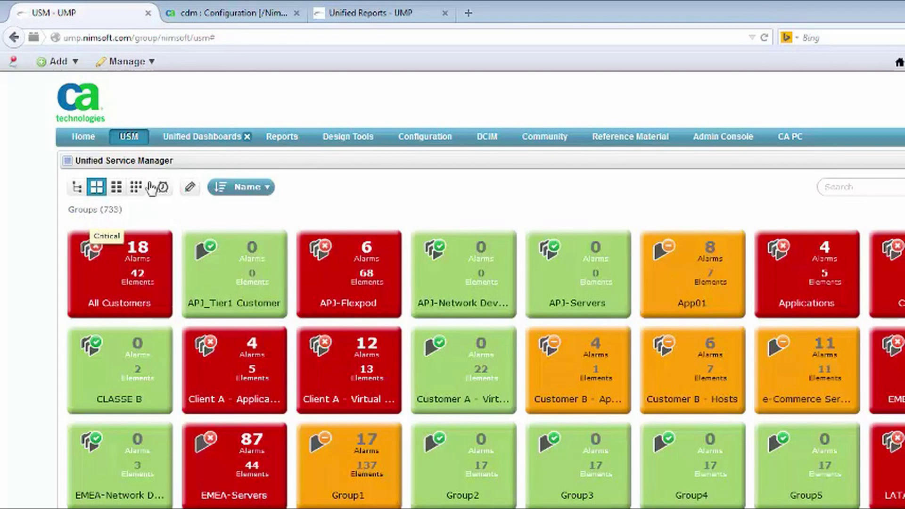
- Switch to the cdm probe configuration and examine the Processor interval and samples settings
{"action": "left_click", "coordinate": [207, 14]}
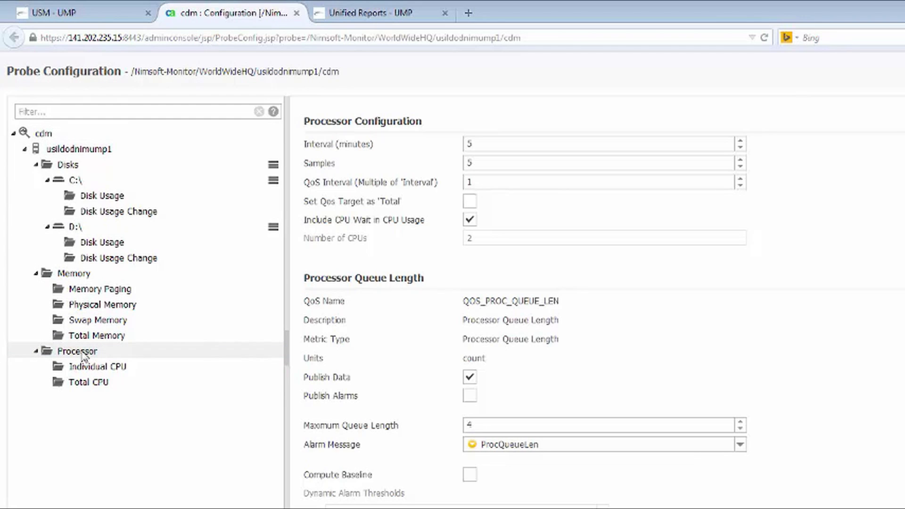
{"action": "left_click_drag", "start_coordinate": [487, 143], "coordinate": [453, 142]}
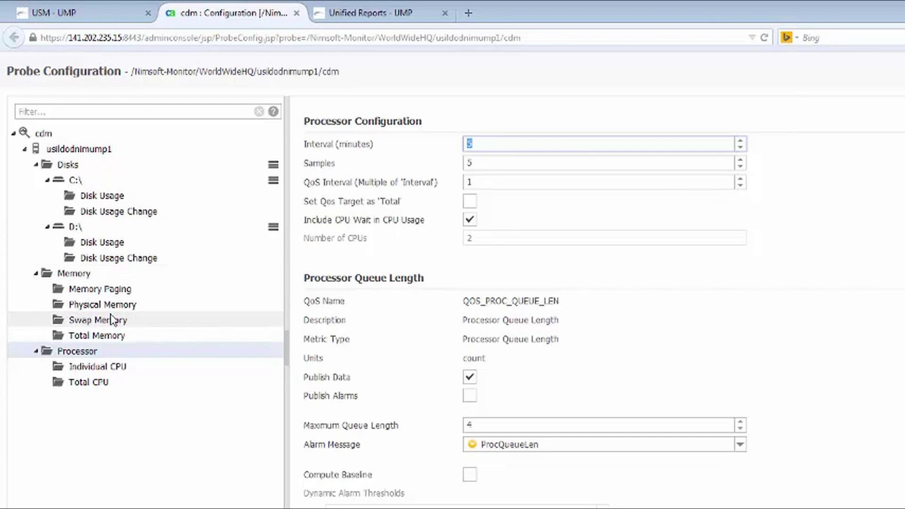
{"action": "left_click_drag", "start_coordinate": [489, 165], "coordinate": [449, 165]}
{"action": "left_click", "coordinate": [507, 164]}
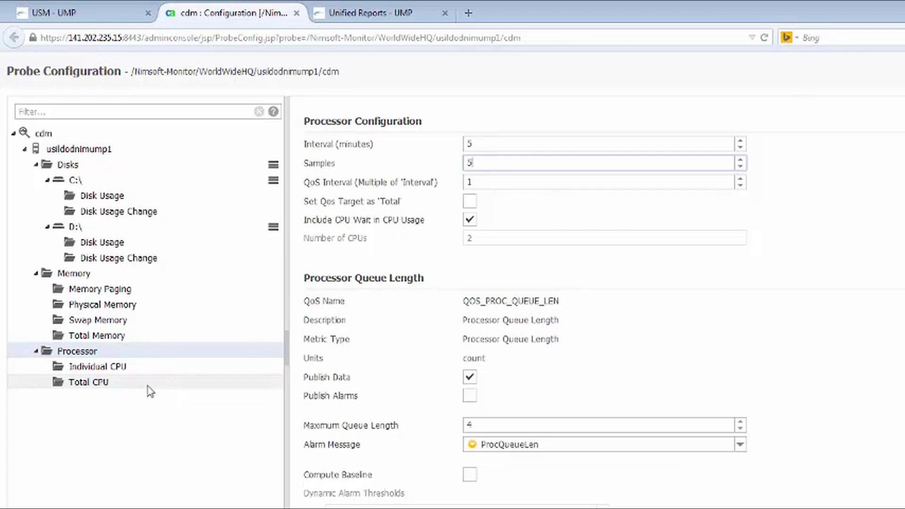
- Open the probe's Total CPU settings and check the Total CPU Usage data publishing option and high and low alarm thresholds
{"action": "left_click", "coordinate": [93, 384]}
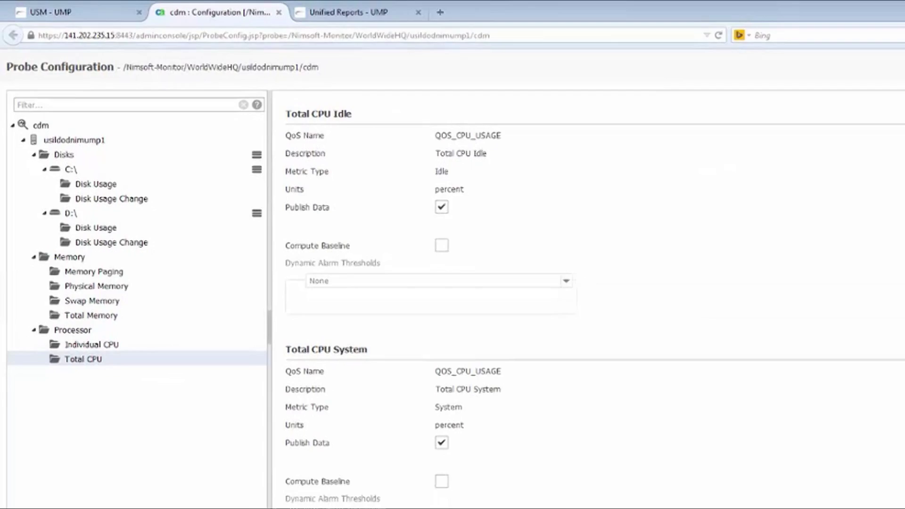
{"action": "left_click_drag", "start_coordinate": [895, 155], "coordinate": [895, 304]}
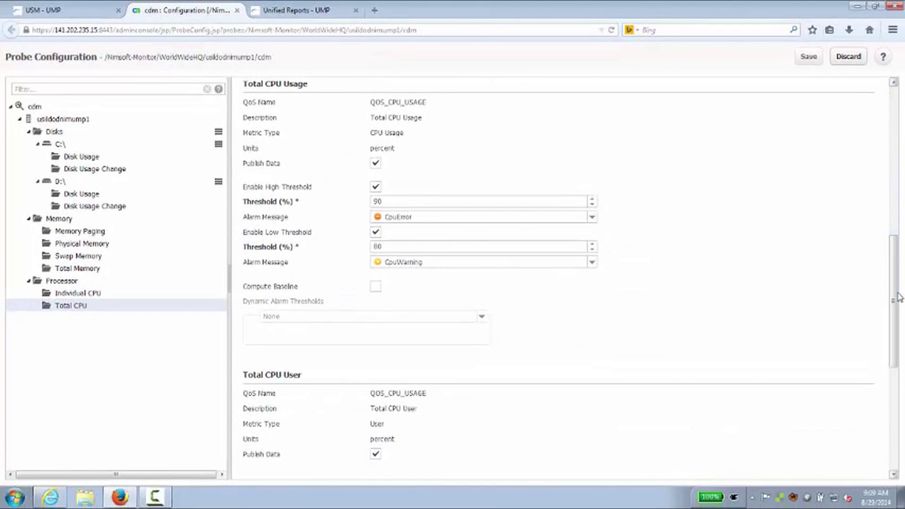
{"action": "left_click", "coordinate": [376, 164]}
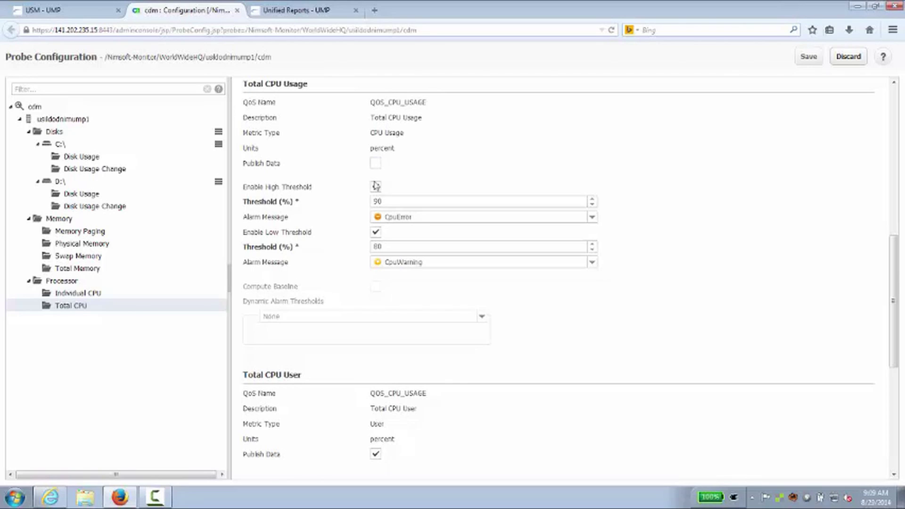
{"action": "left_click", "coordinate": [375, 164]}
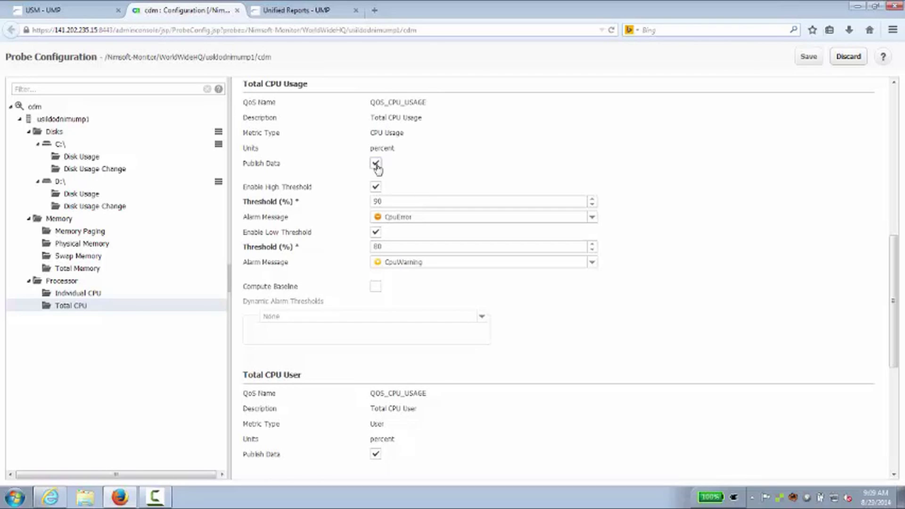
{"action": "double_click", "coordinate": [383, 201]}
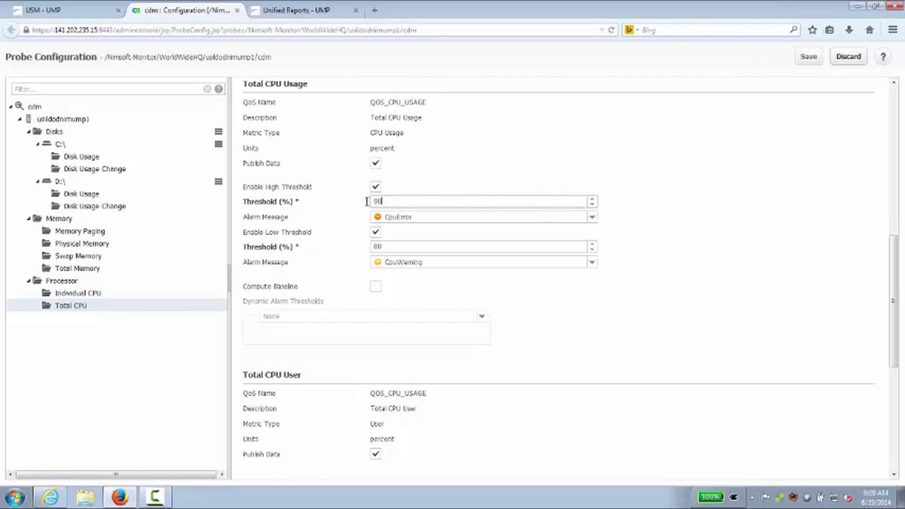
{"action": "double_click", "coordinate": [389, 246]}
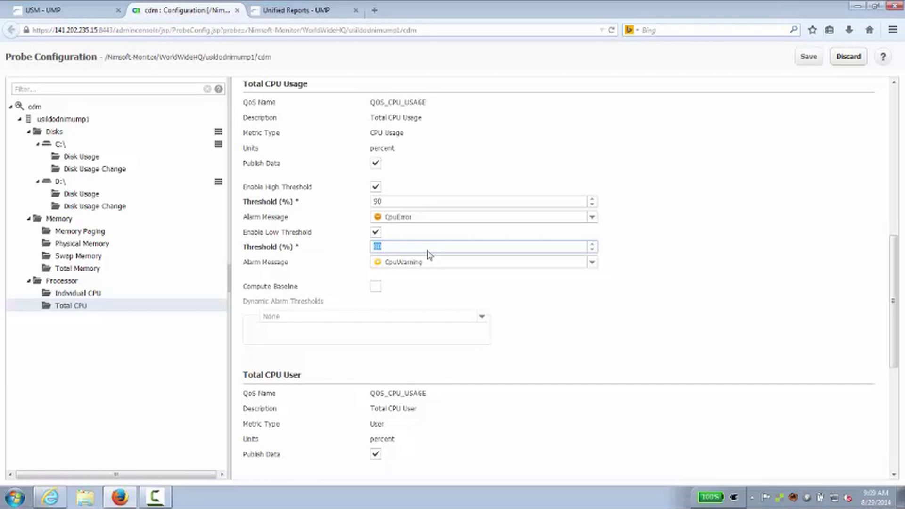
- Enable Compute Baseline for Total CPU Usage and set its alarm thresholds to Dynamic with the Percent algorithm
{"action": "left_click", "coordinate": [377, 287]}
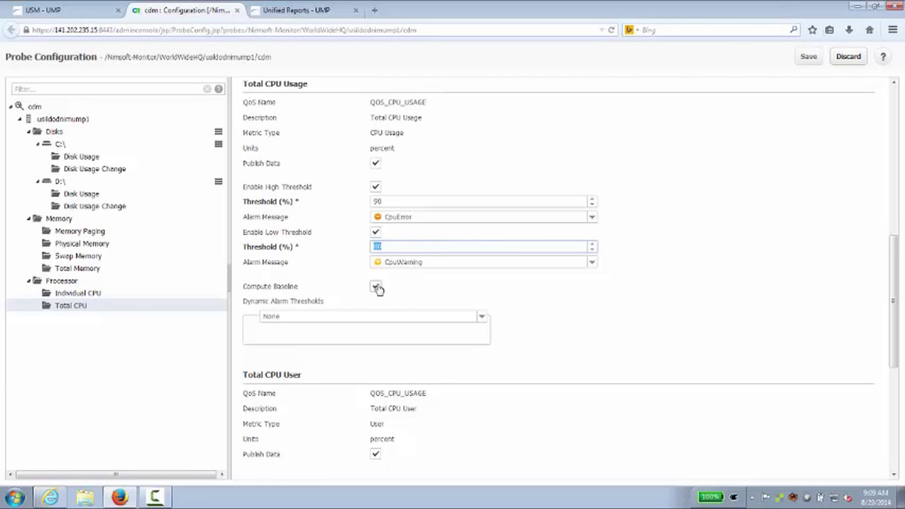
{"action": "left_click_drag", "start_coordinate": [892, 266], "coordinate": [894, 303]}
{"action": "left_click", "coordinate": [483, 214]}
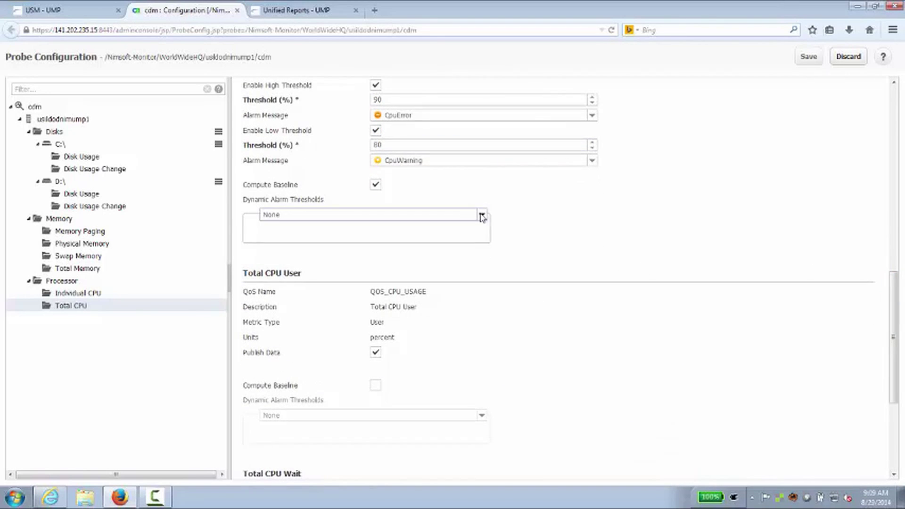
{"action": "left_click", "coordinate": [324, 244]}
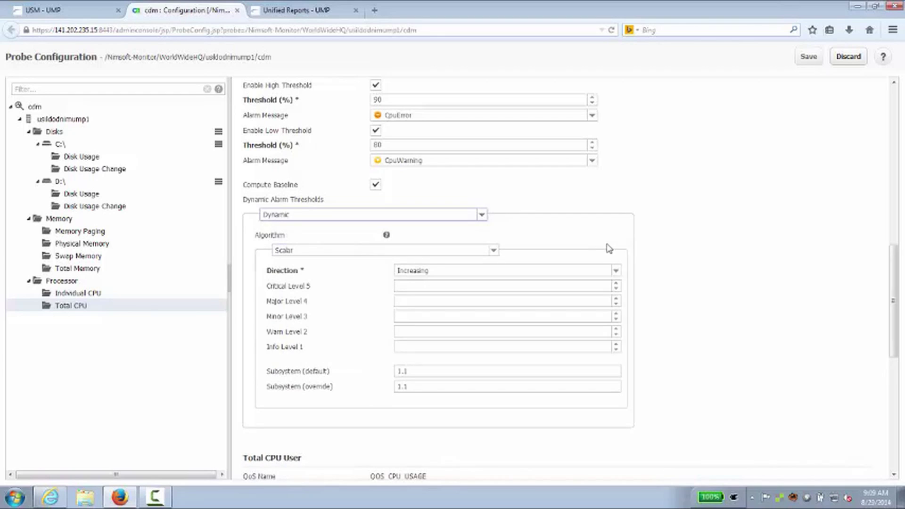
{"action": "left_click", "coordinate": [494, 250]}
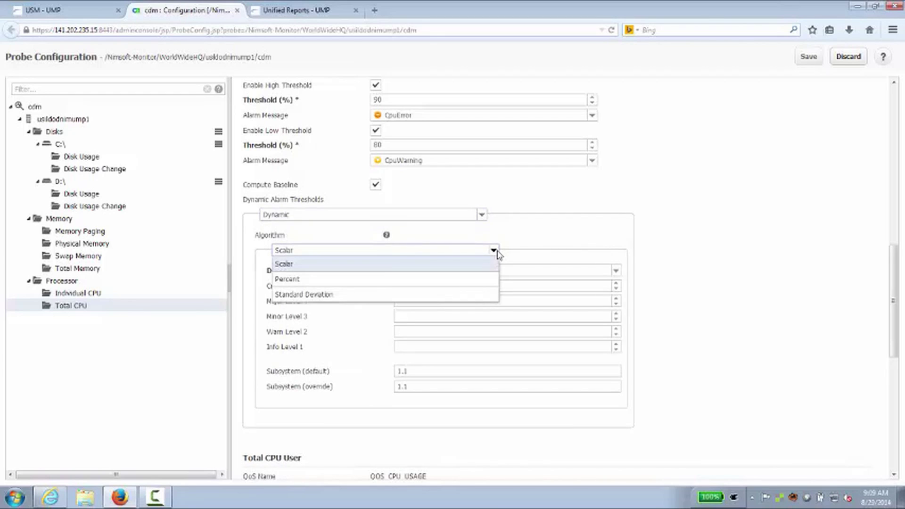
{"action": "left_click", "coordinate": [440, 280]}
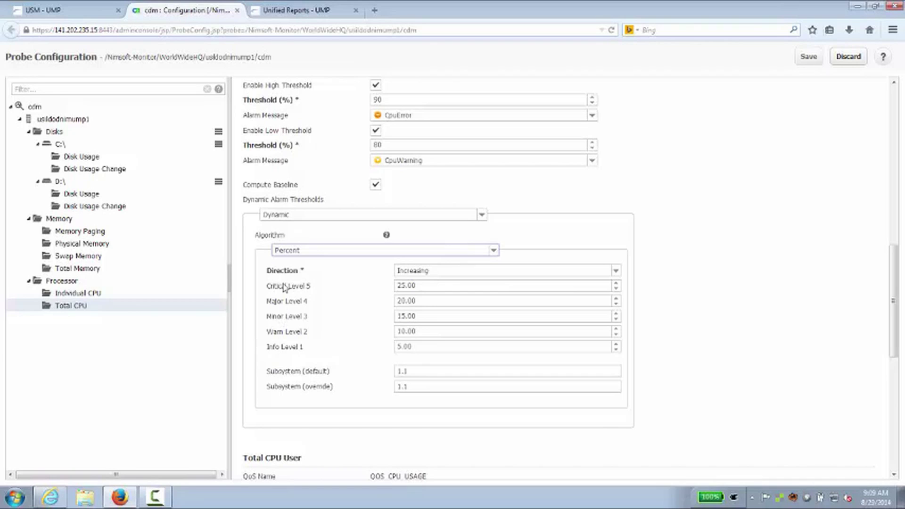
- Clear the Minor Level 3, Warn Level 2 and Info Level 1 dynamic thresholds for Total CPU Usage
{"action": "left_click_drag", "start_coordinate": [421, 347], "coordinate": [375, 315]}
{"action": "key", "text": "Delete"}
{"action": "key", "text": "Delete"}
{"action": "key", "text": "Delete"}
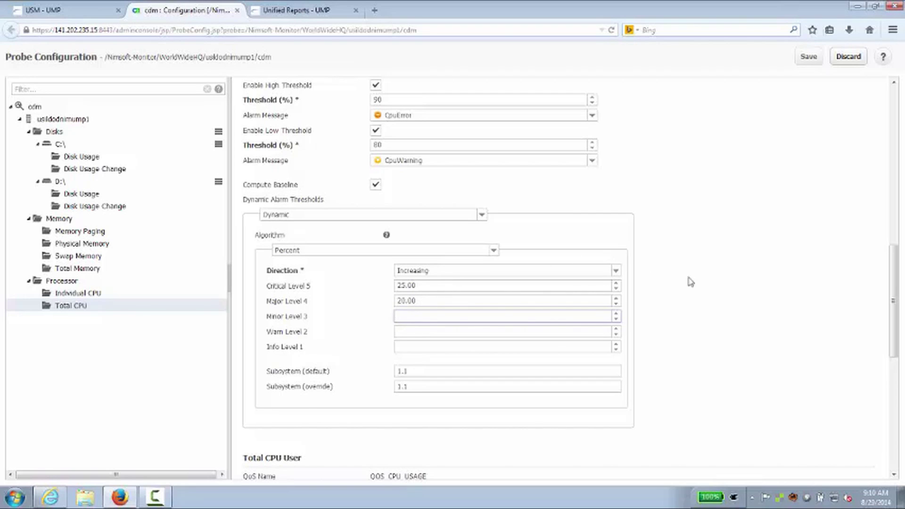
{"action": "left_click_drag", "start_coordinate": [896, 279], "coordinate": [901, 113]}
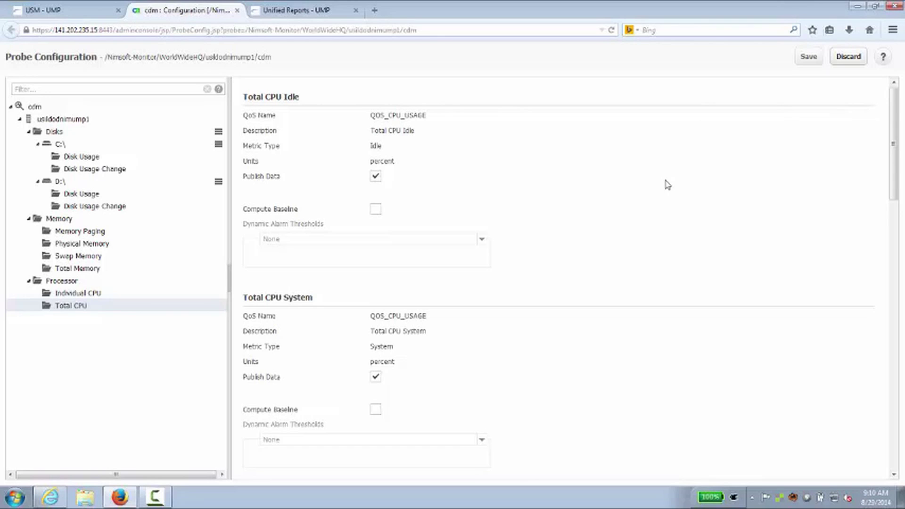
- Return to the USM portal page, check its page and site management options, and open the Server unified dashboard
{"action": "left_click", "coordinate": [60, 14]}
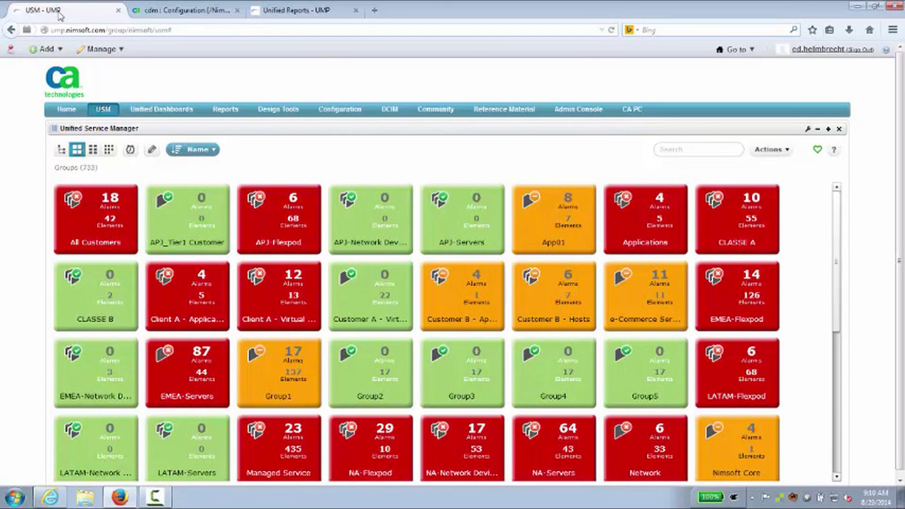
{"action": "left_click", "coordinate": [99, 49]}
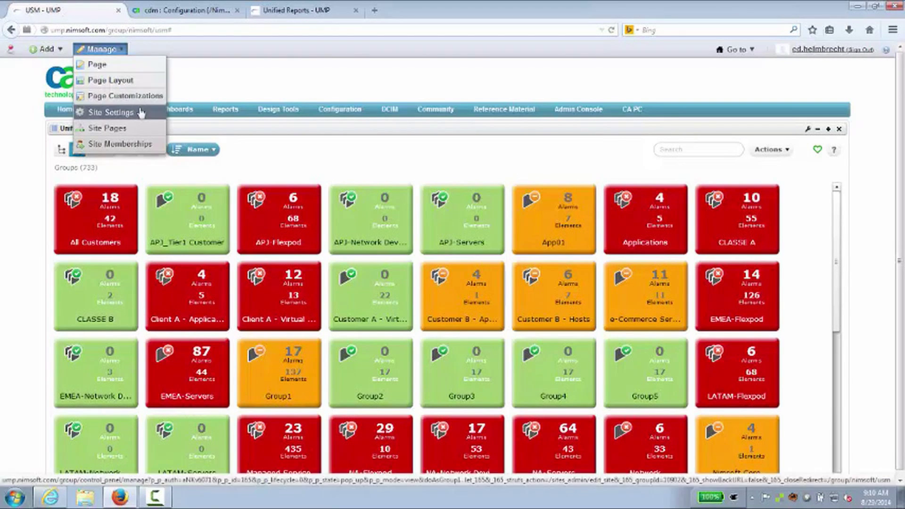
{"action": "mouse_move", "coordinate": [182, 108]}
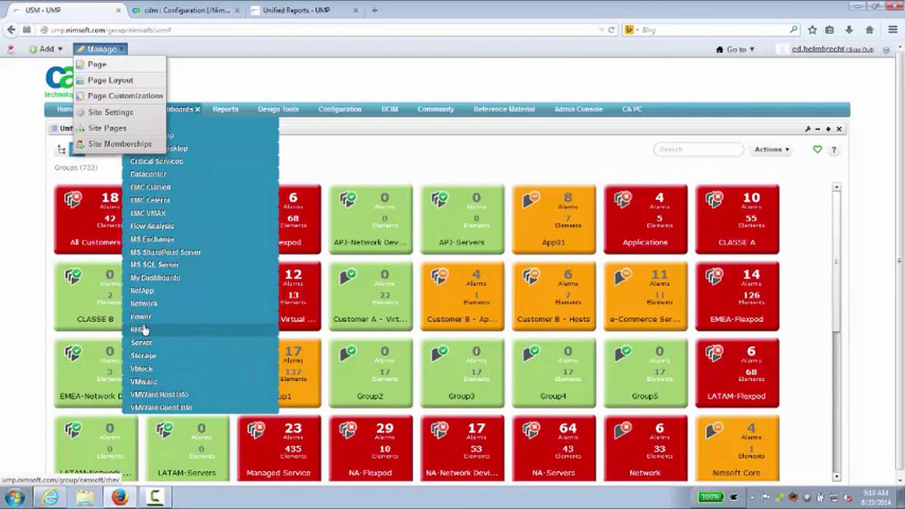
{"action": "left_click", "coordinate": [145, 346]}
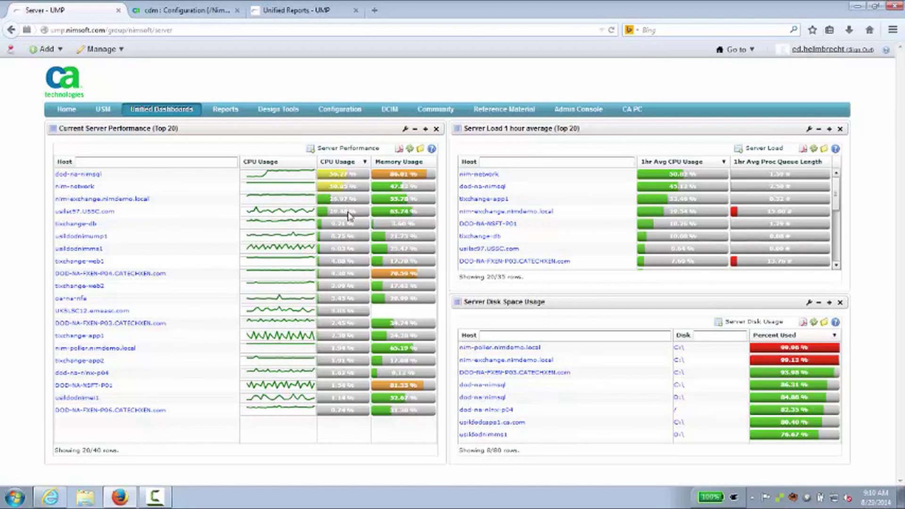
- Sort Current Server Performance by highest memory usage and open the performance charts for host dod-na-nimsql
{"action": "left_click", "coordinate": [409, 165]}
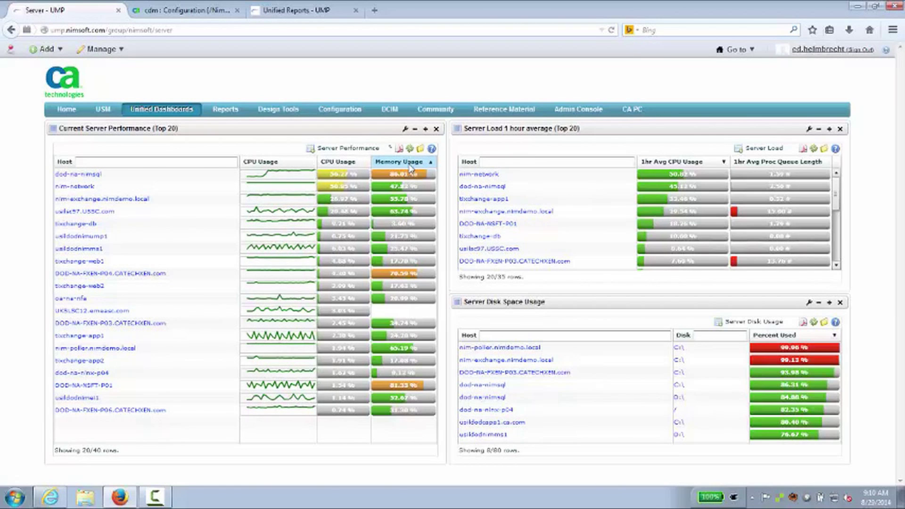
{"action": "left_click", "coordinate": [406, 165]}
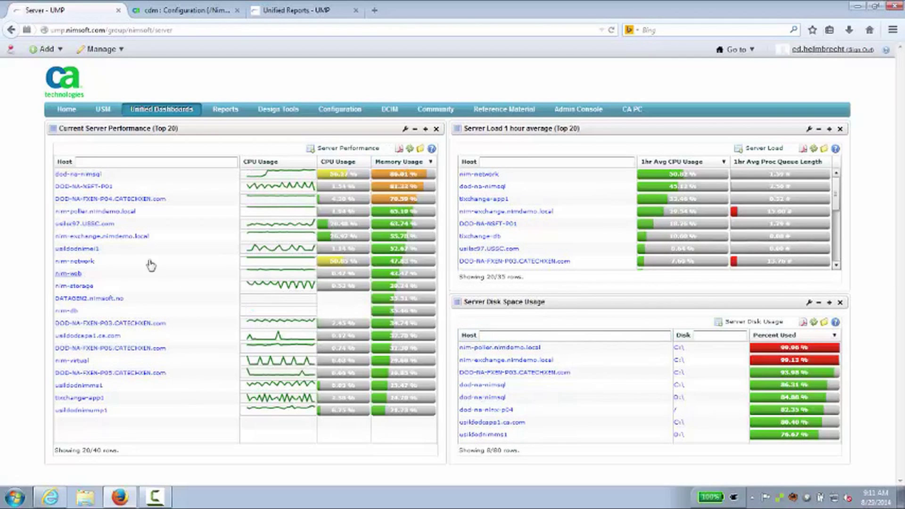
{"action": "left_click", "coordinate": [87, 175]}
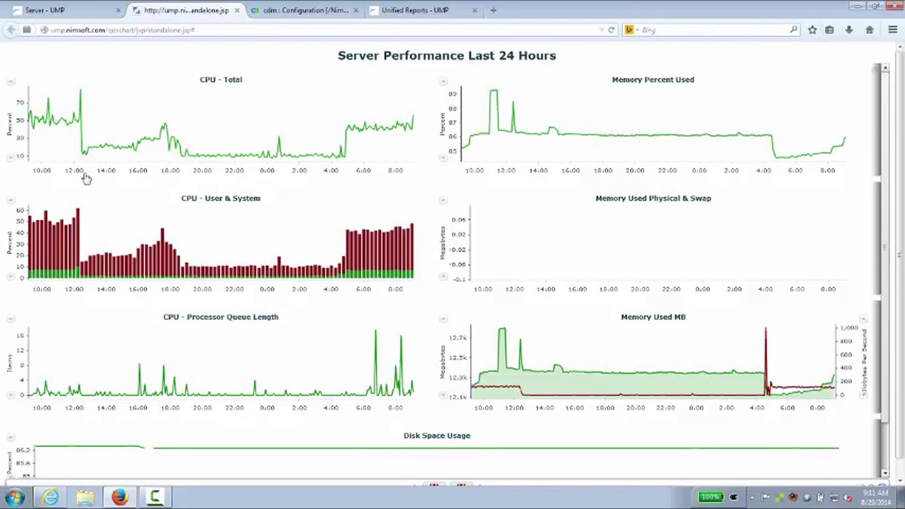
- Inspect a data point on the CPU - Total chart and preview the chart's CSV data
{"action": "mouse_move", "coordinate": [165, 123]}
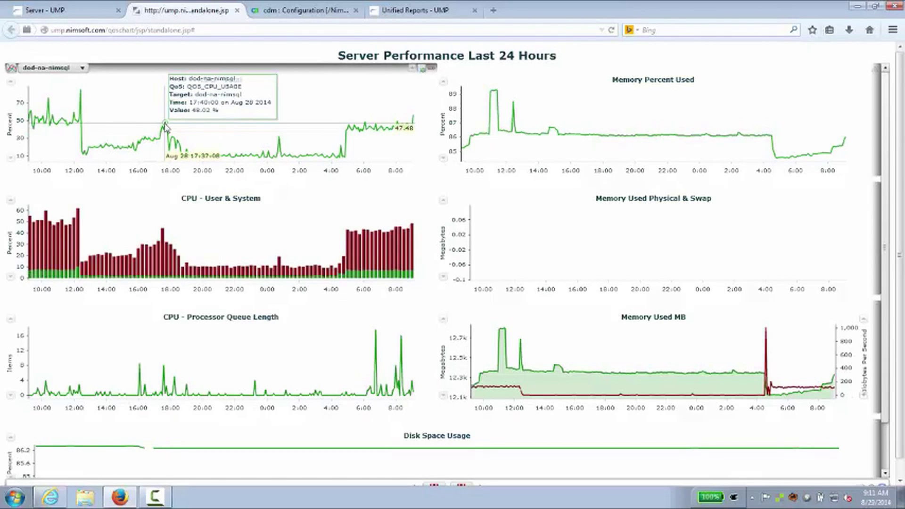
{"action": "left_click", "coordinate": [423, 72]}
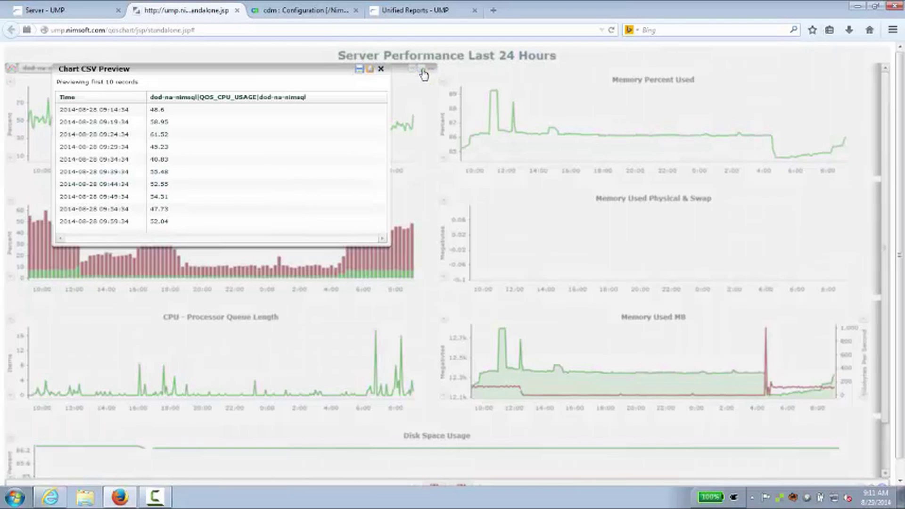
{"action": "left_click", "coordinate": [380, 70]}
- Switch to the Servers by CPU Usage report and check its available time period and Top # choices
{"action": "left_click", "coordinate": [402, 14]}
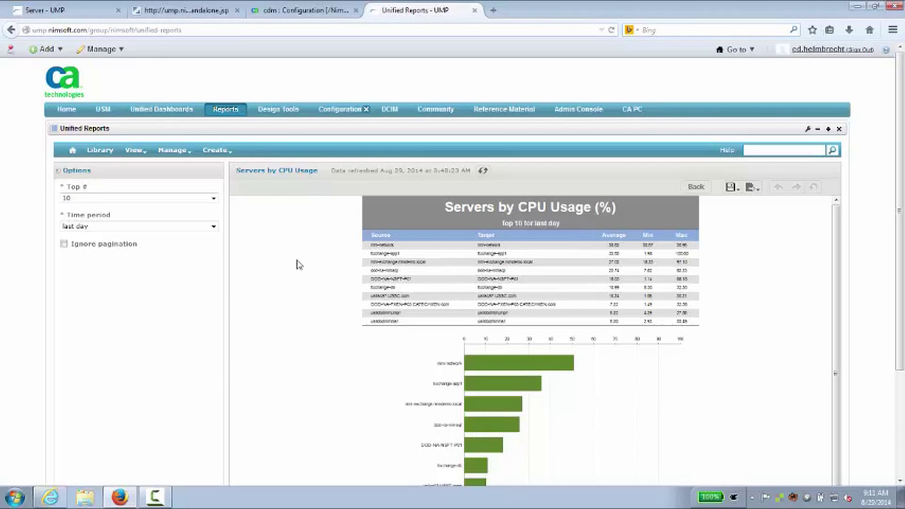
{"action": "left_click_drag", "start_coordinate": [500, 225], "coordinate": [561, 224]}
{"action": "left_click", "coordinate": [214, 227]}
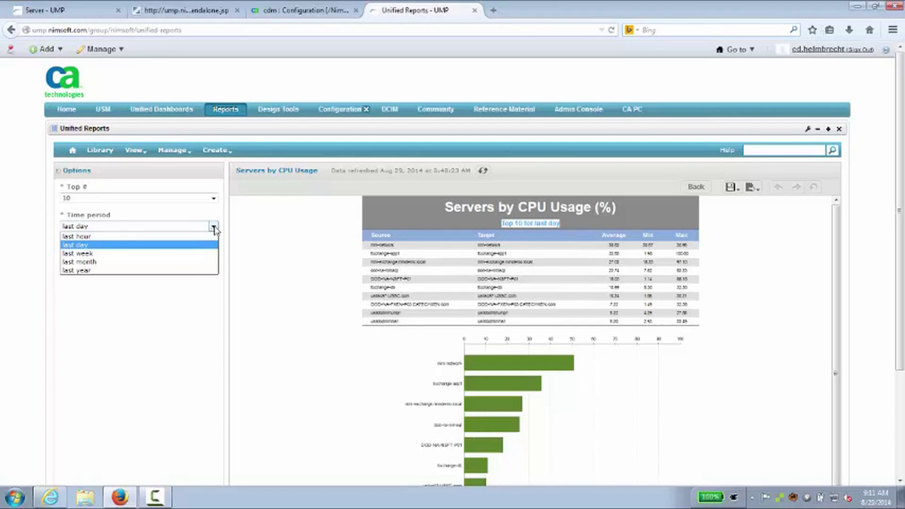
{"action": "left_click", "coordinate": [214, 198]}
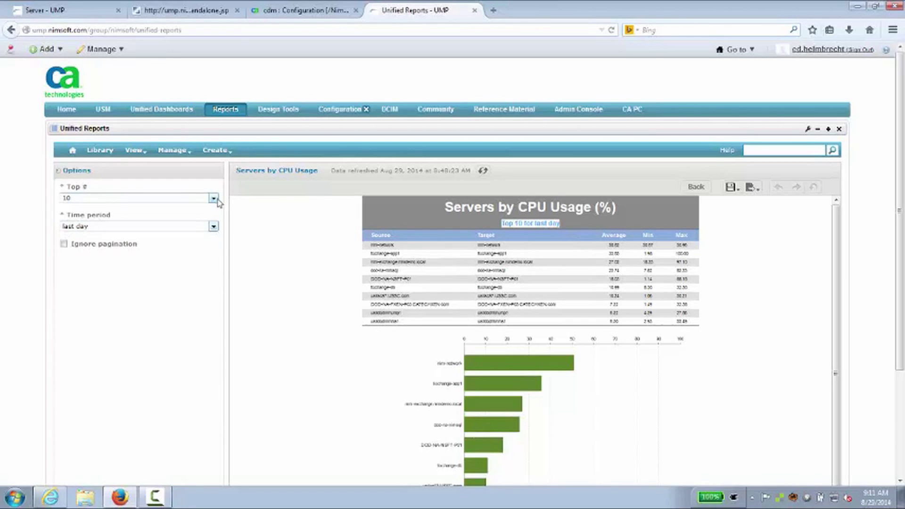
{"action": "left_click", "coordinate": [217, 200]}
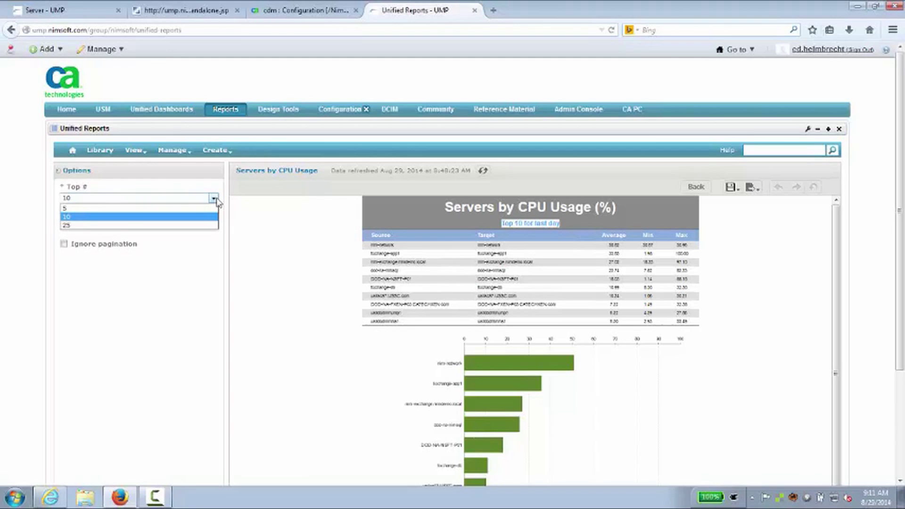
{"action": "left_click", "coordinate": [275, 238]}
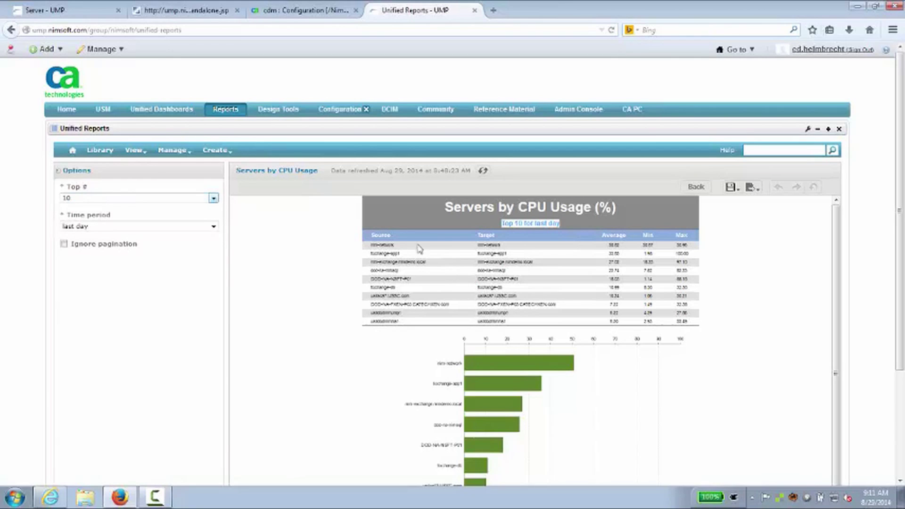
- Review the export formats offered for the Servers by CPU Usage report and return to the Server dashboard
{"action": "left_click", "coordinate": [755, 187]}
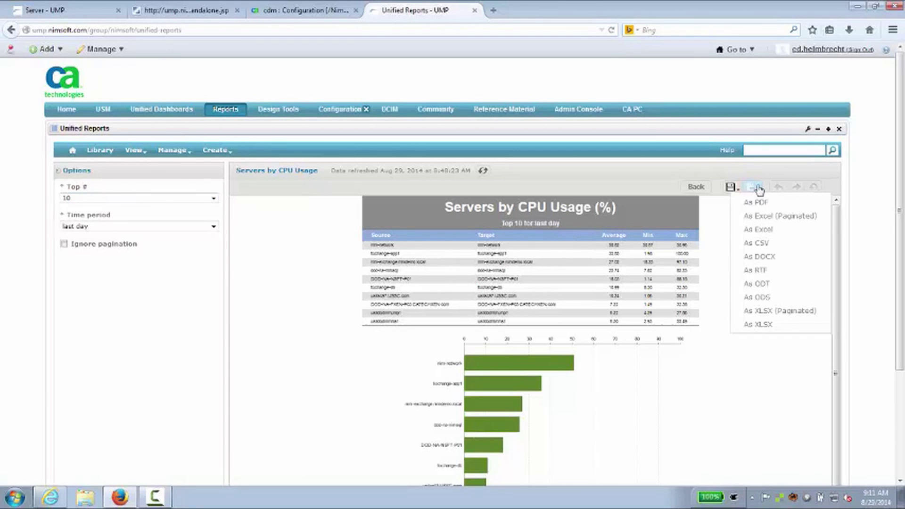
{"action": "left_click", "coordinate": [757, 190]}
{"action": "left_click", "coordinate": [756, 192]}
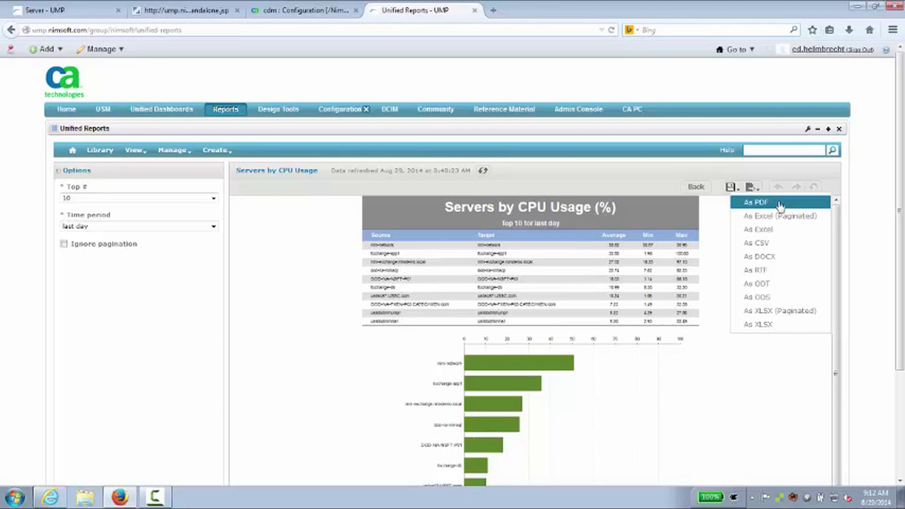
{"action": "left_click", "coordinate": [66, 9]}
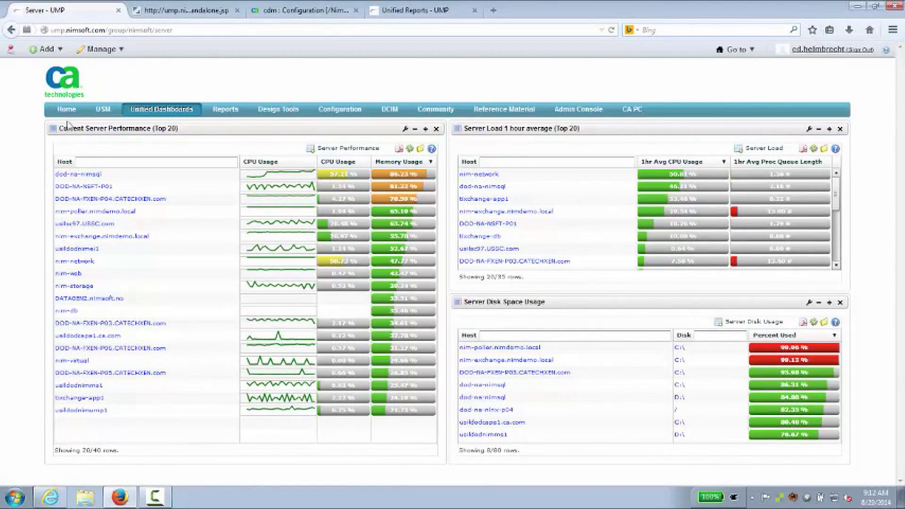